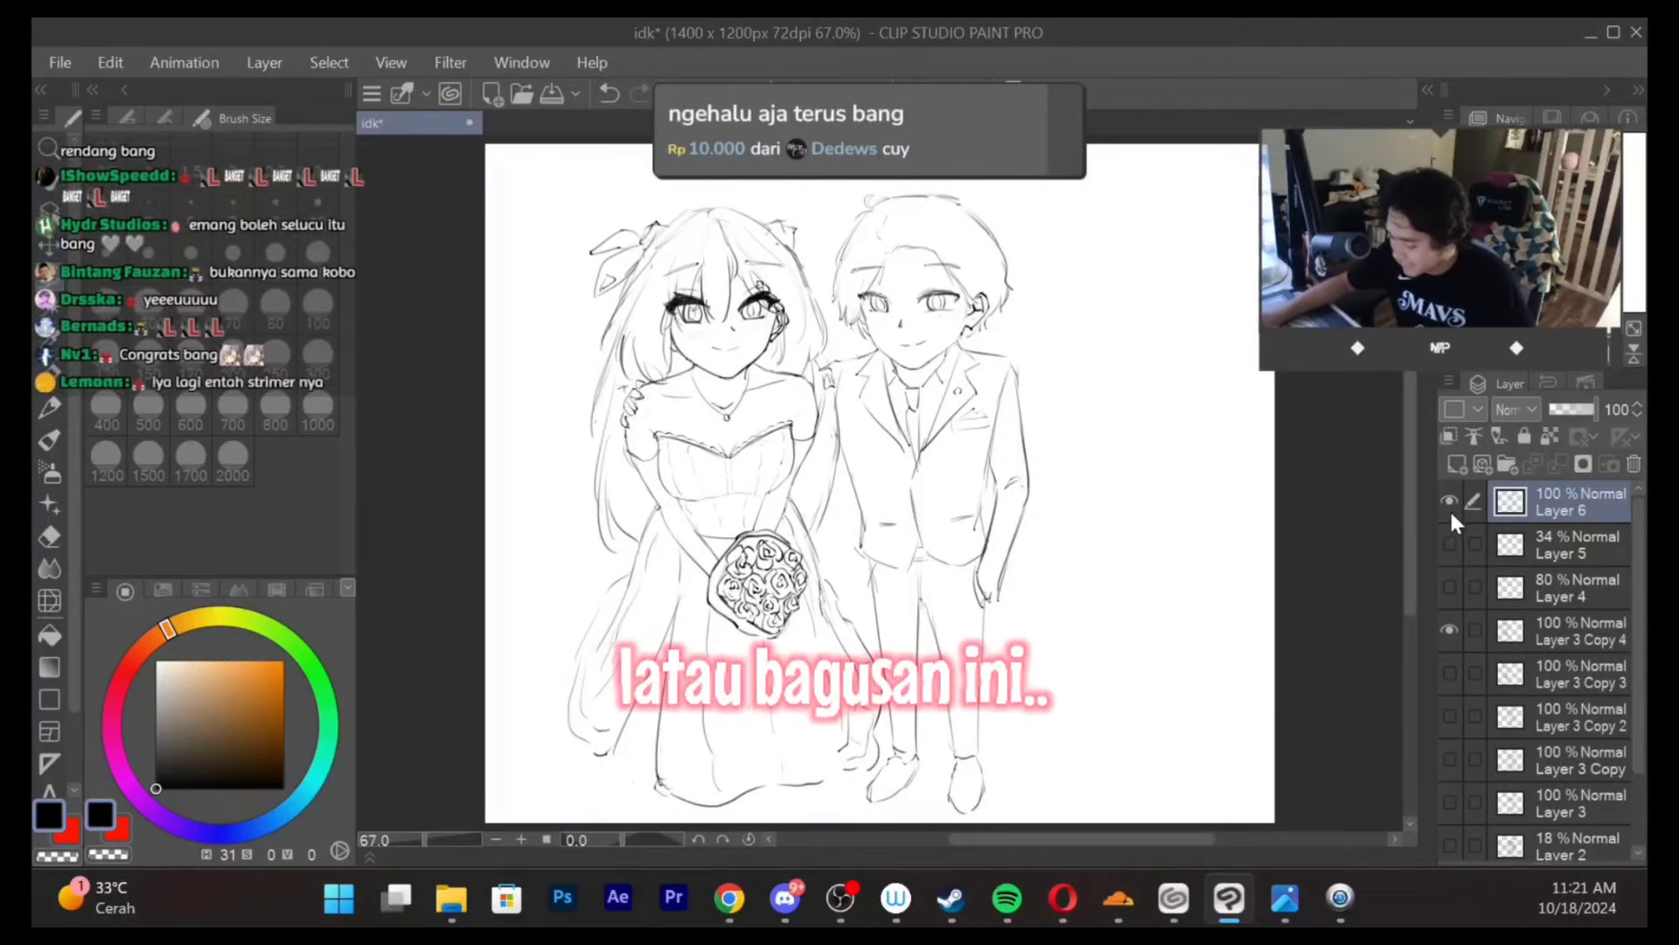
Hide Layer 6, Layer 3 Copy 4 and Layer 3 Copy 3, and show only the frowning bride on Layer 3 Copy 2
click(1449, 630)
click(1446, 672)
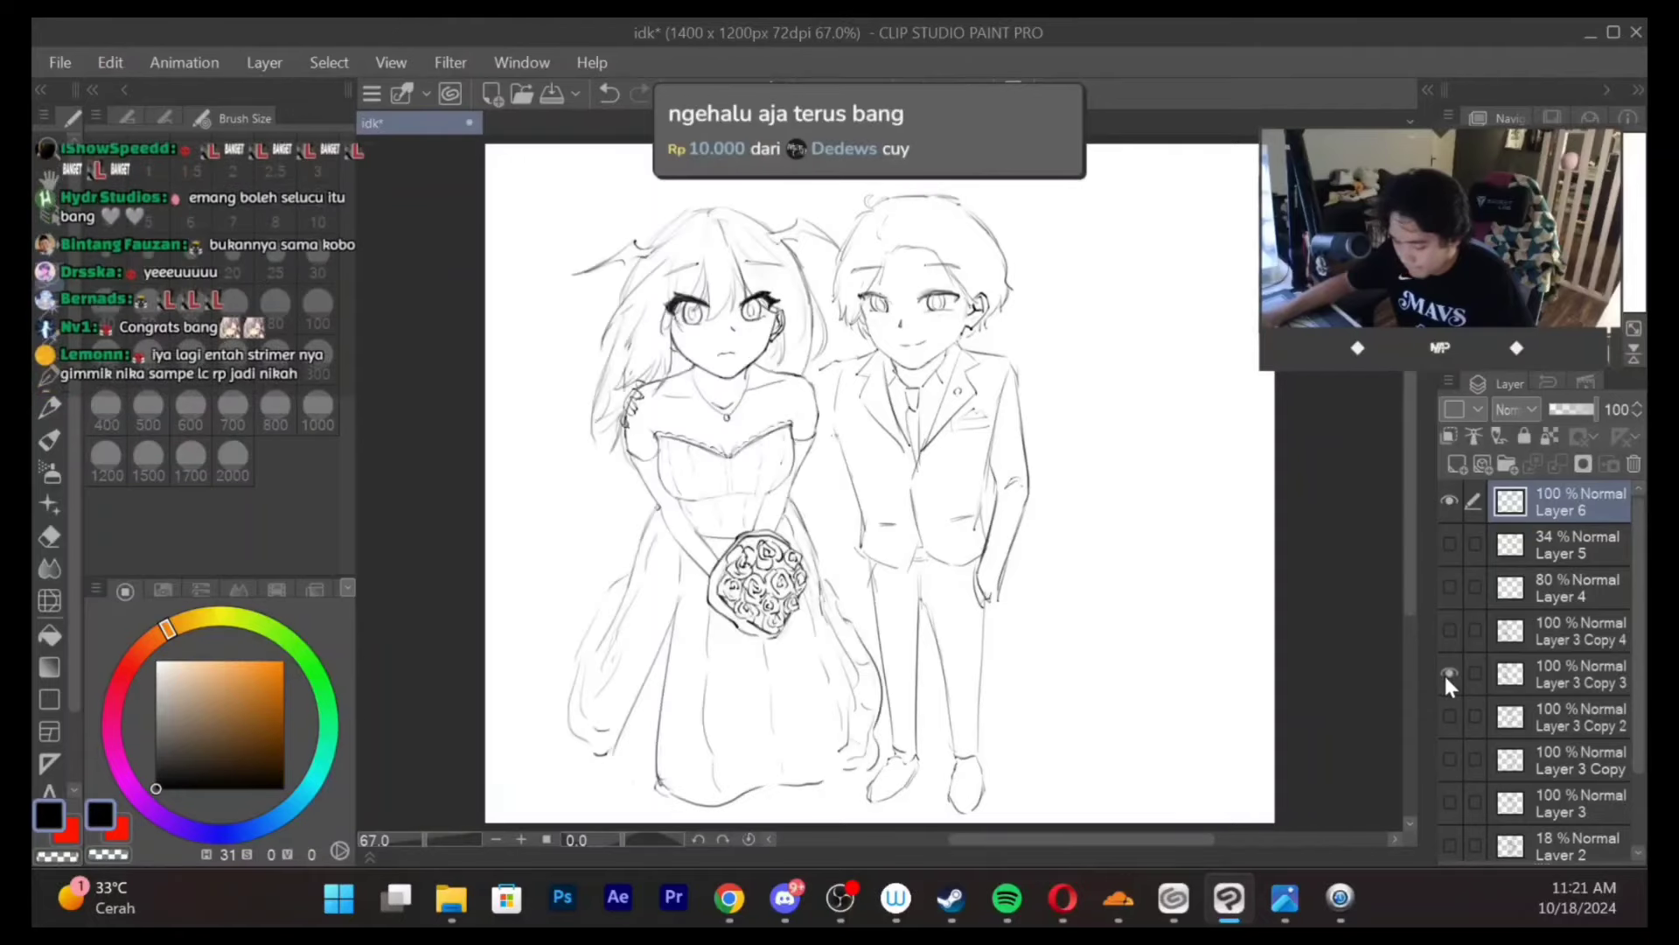
click(1445, 672)
click(1449, 501)
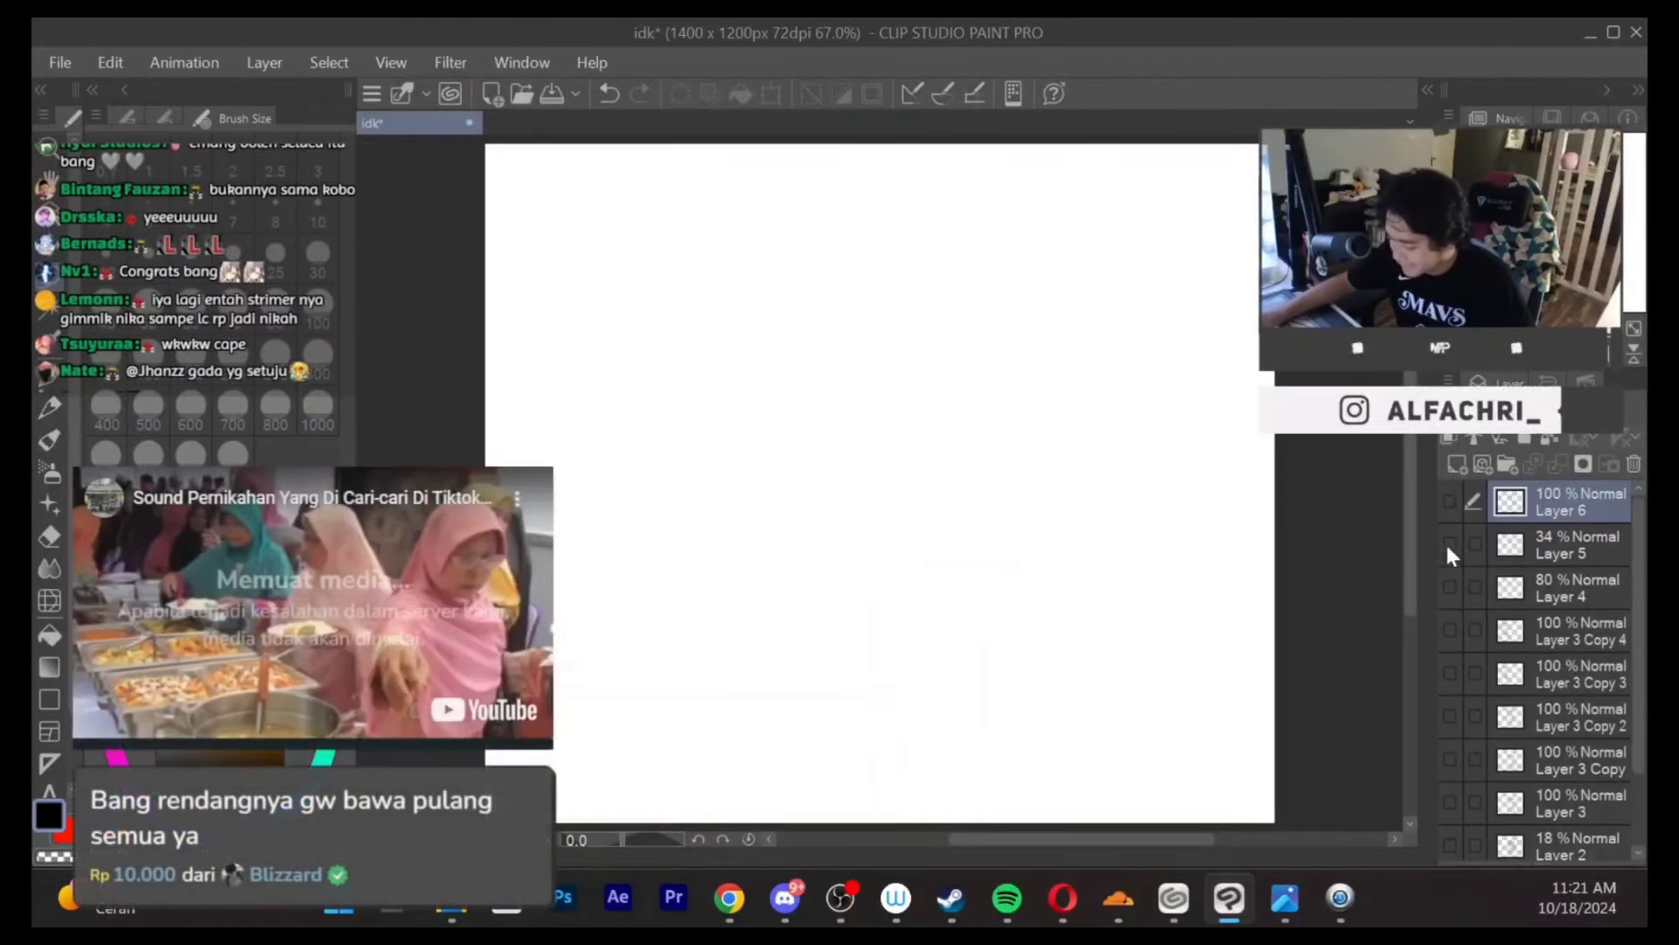
click(1449, 674)
click(1450, 673)
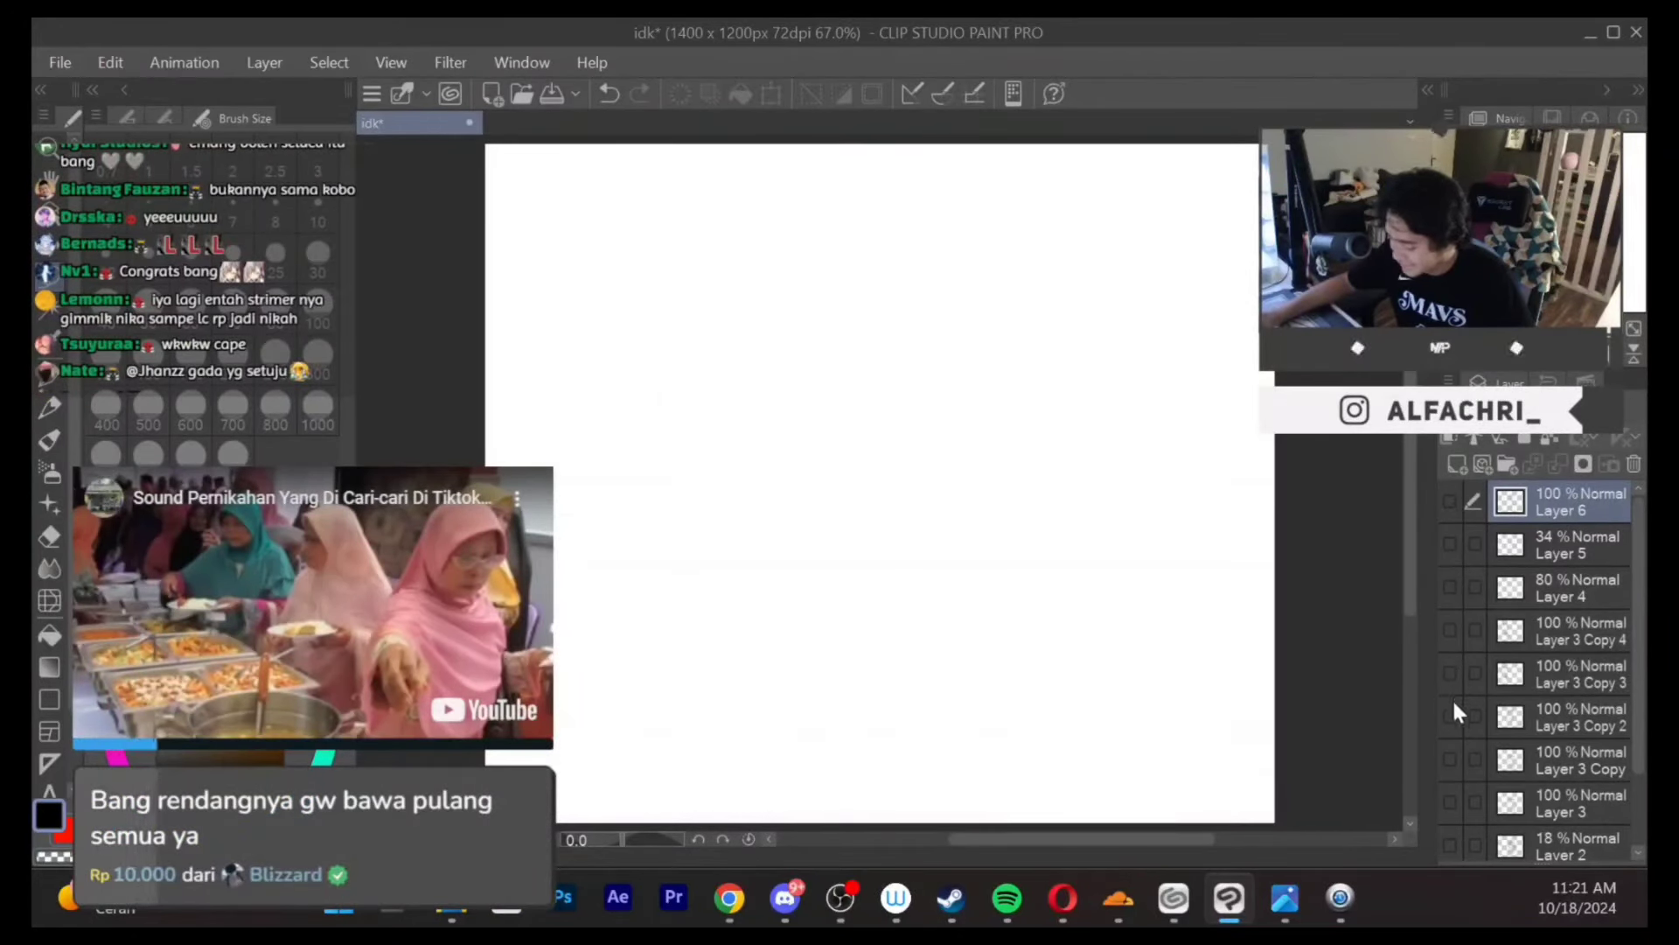
click(1450, 709)
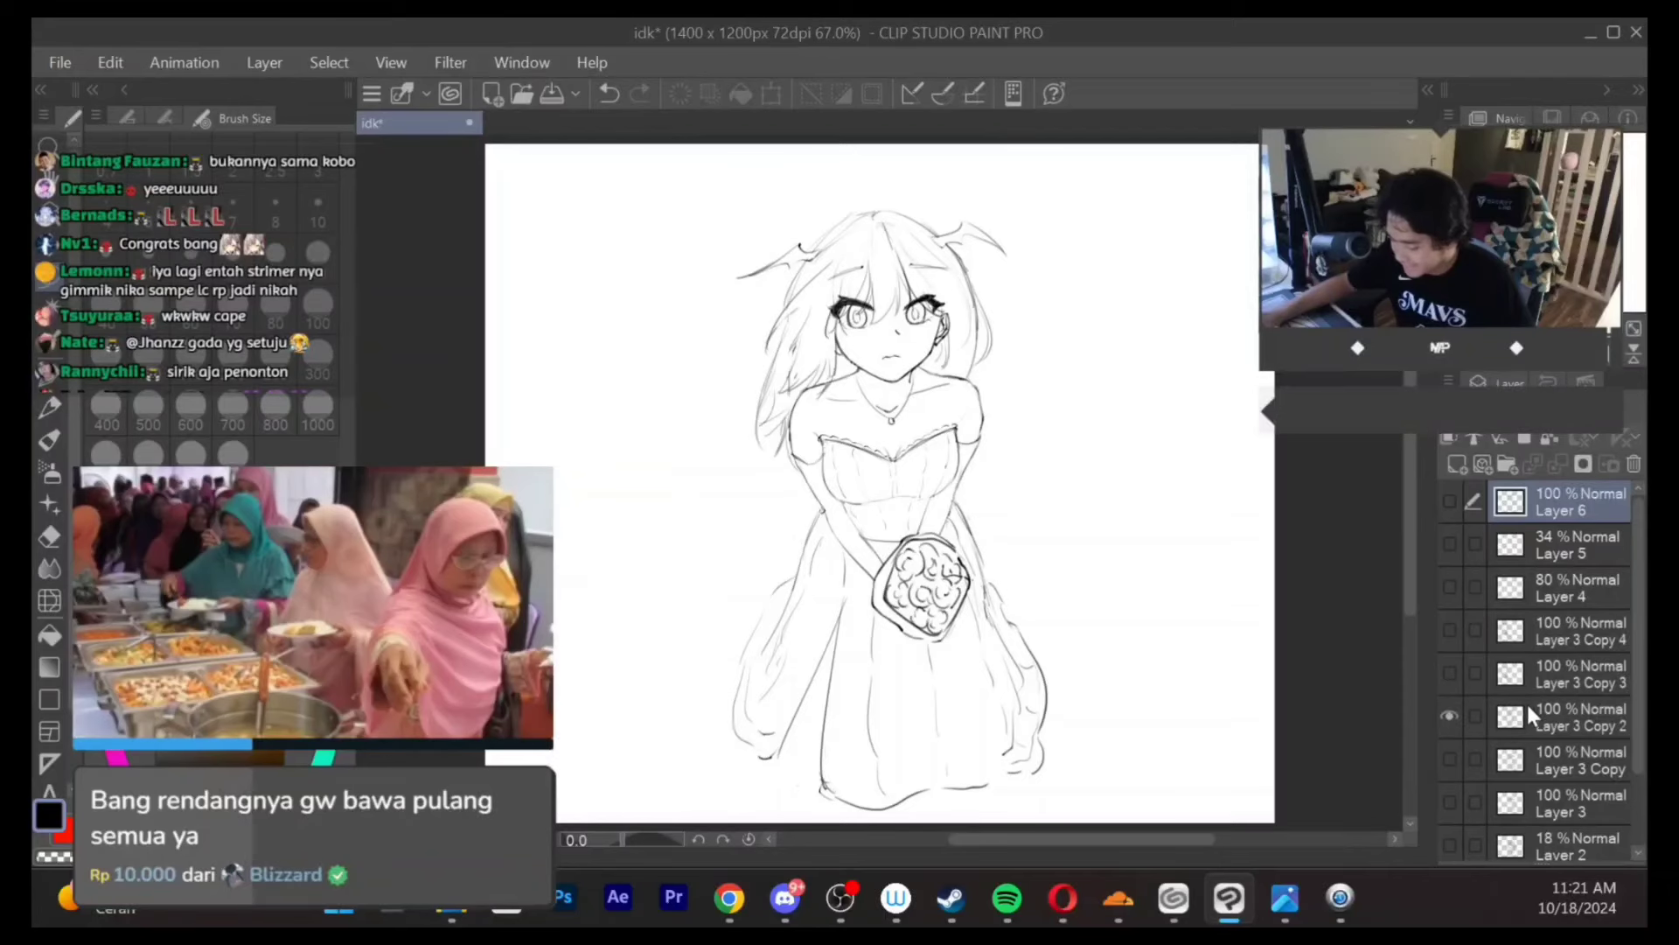
Show Layer 3 Copy 3 and move its bride right until it lines up over the Layer 3 Copy 2 bride
click(1469, 675)
click(1450, 673)
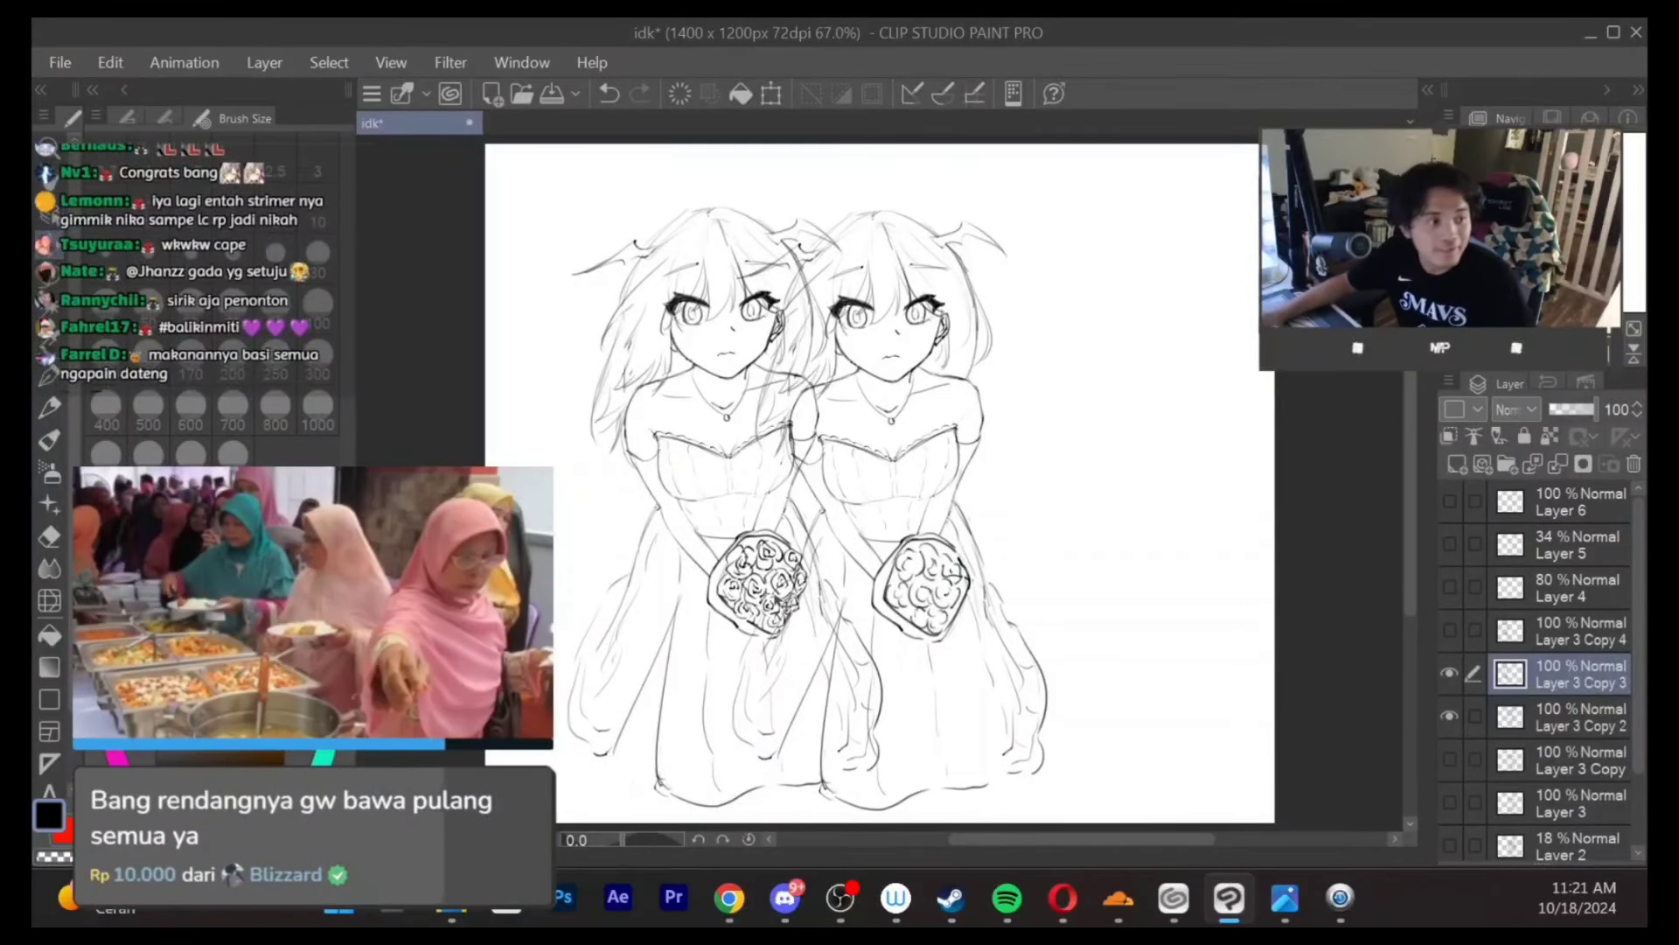
drag(792, 601, 952, 606)
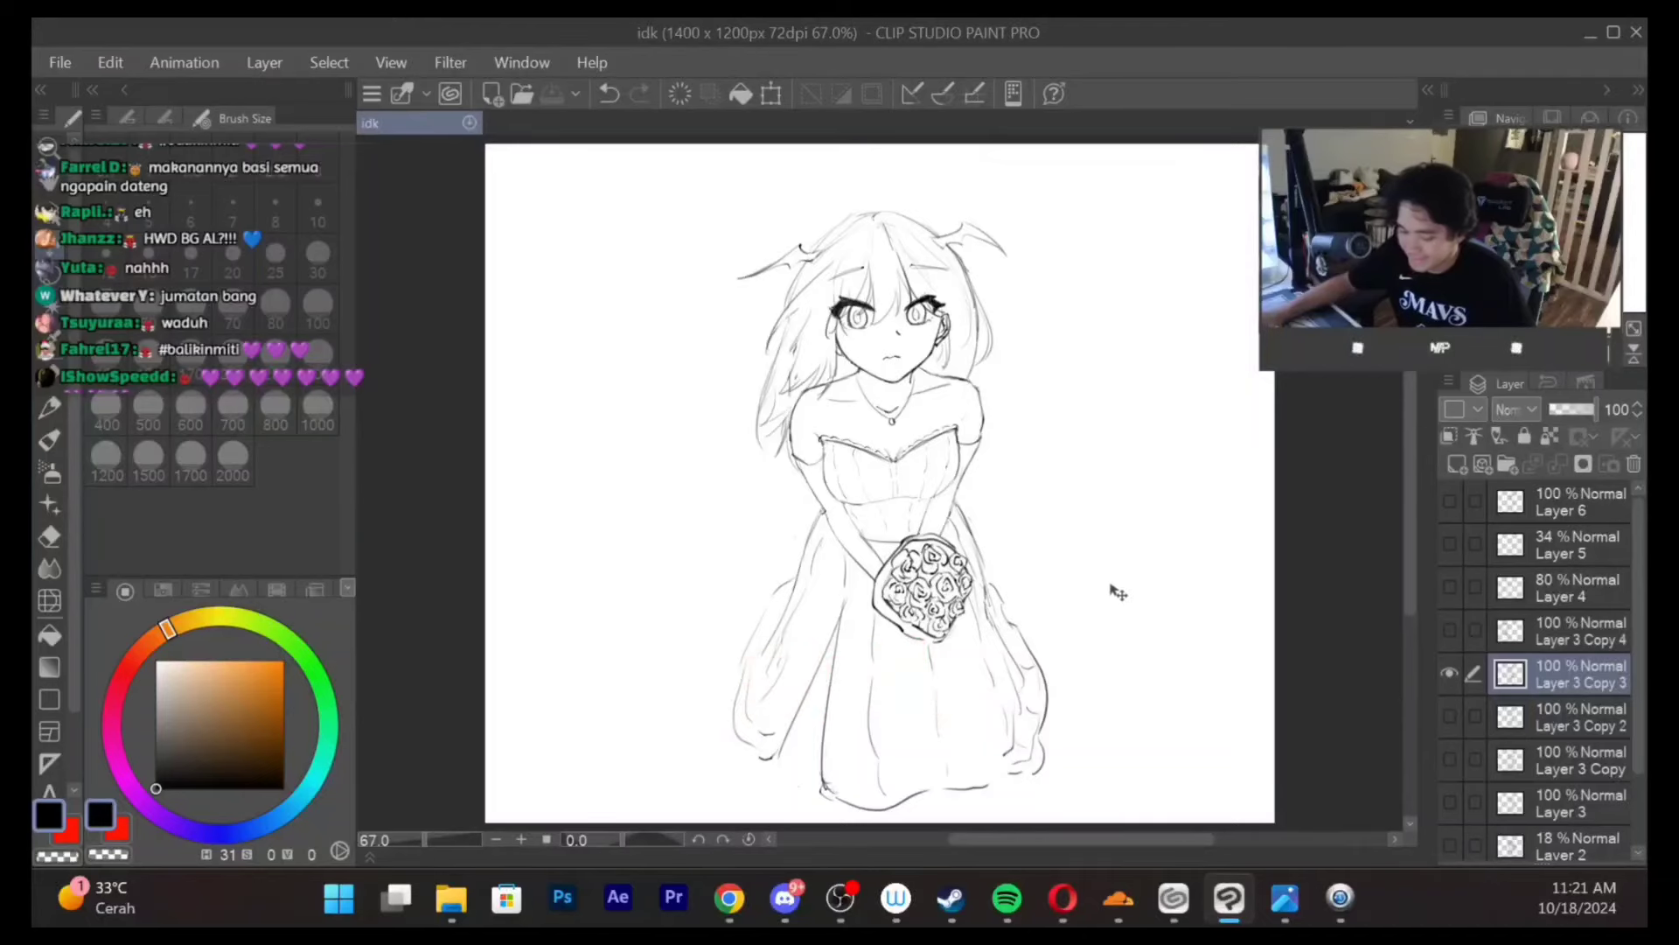
Show Layer 4, align its veil and earrings with the Layer 3 Copy 3 bride, and save the file
click(1450, 628)
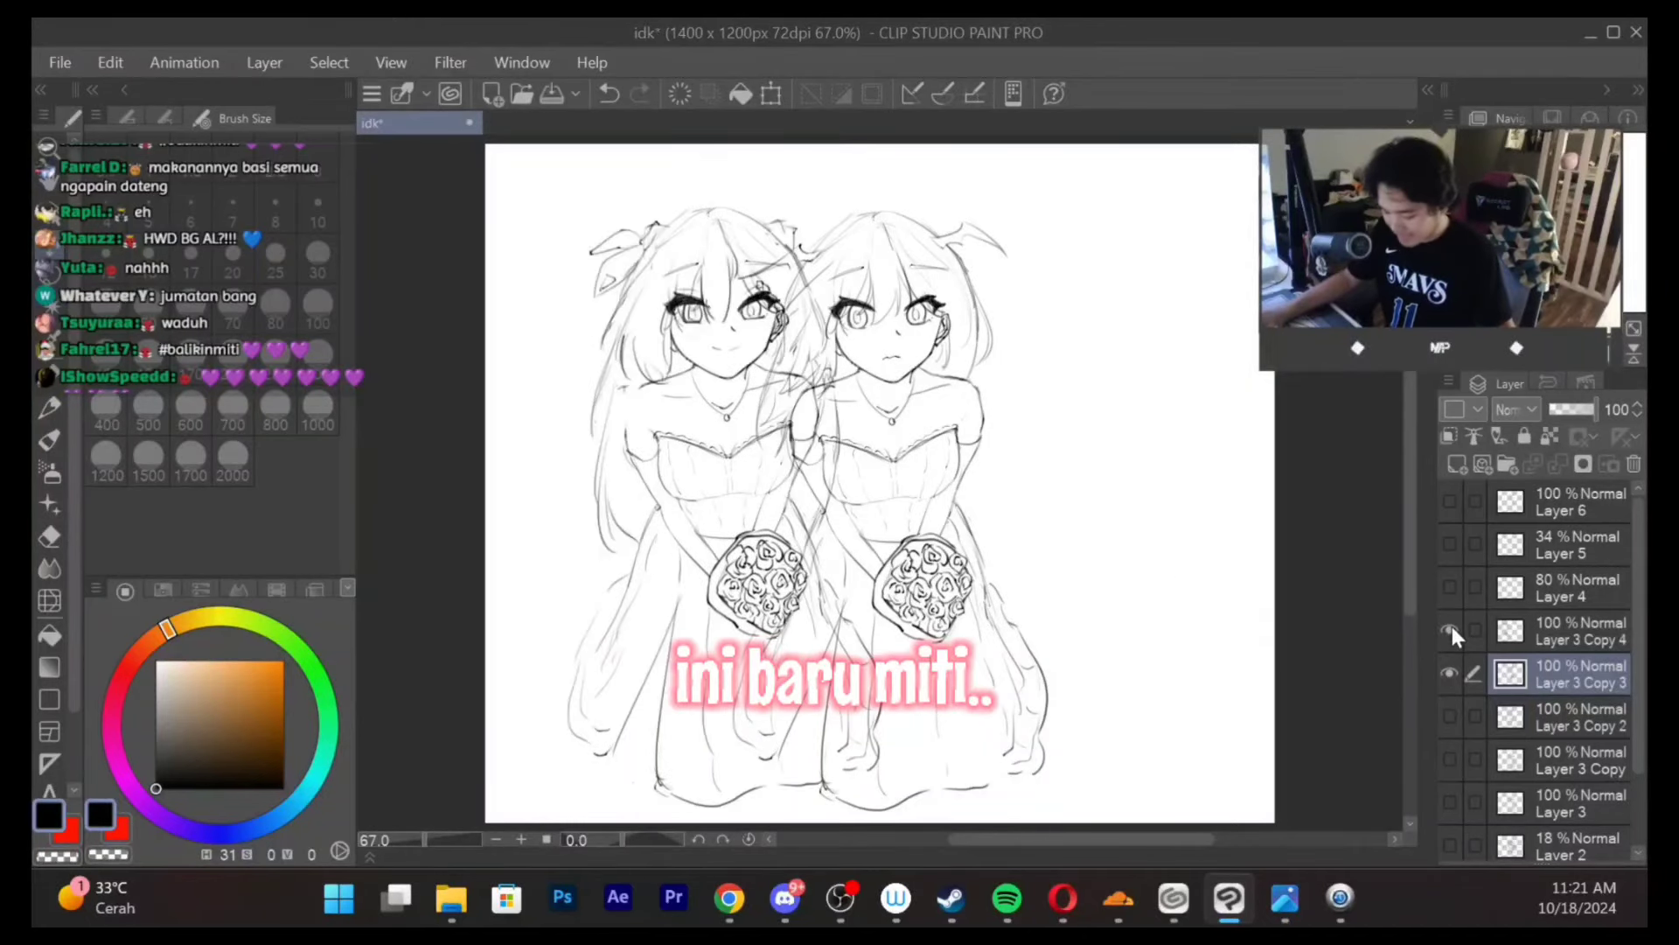
click(1451, 626)
click(1451, 588)
click(1531, 595)
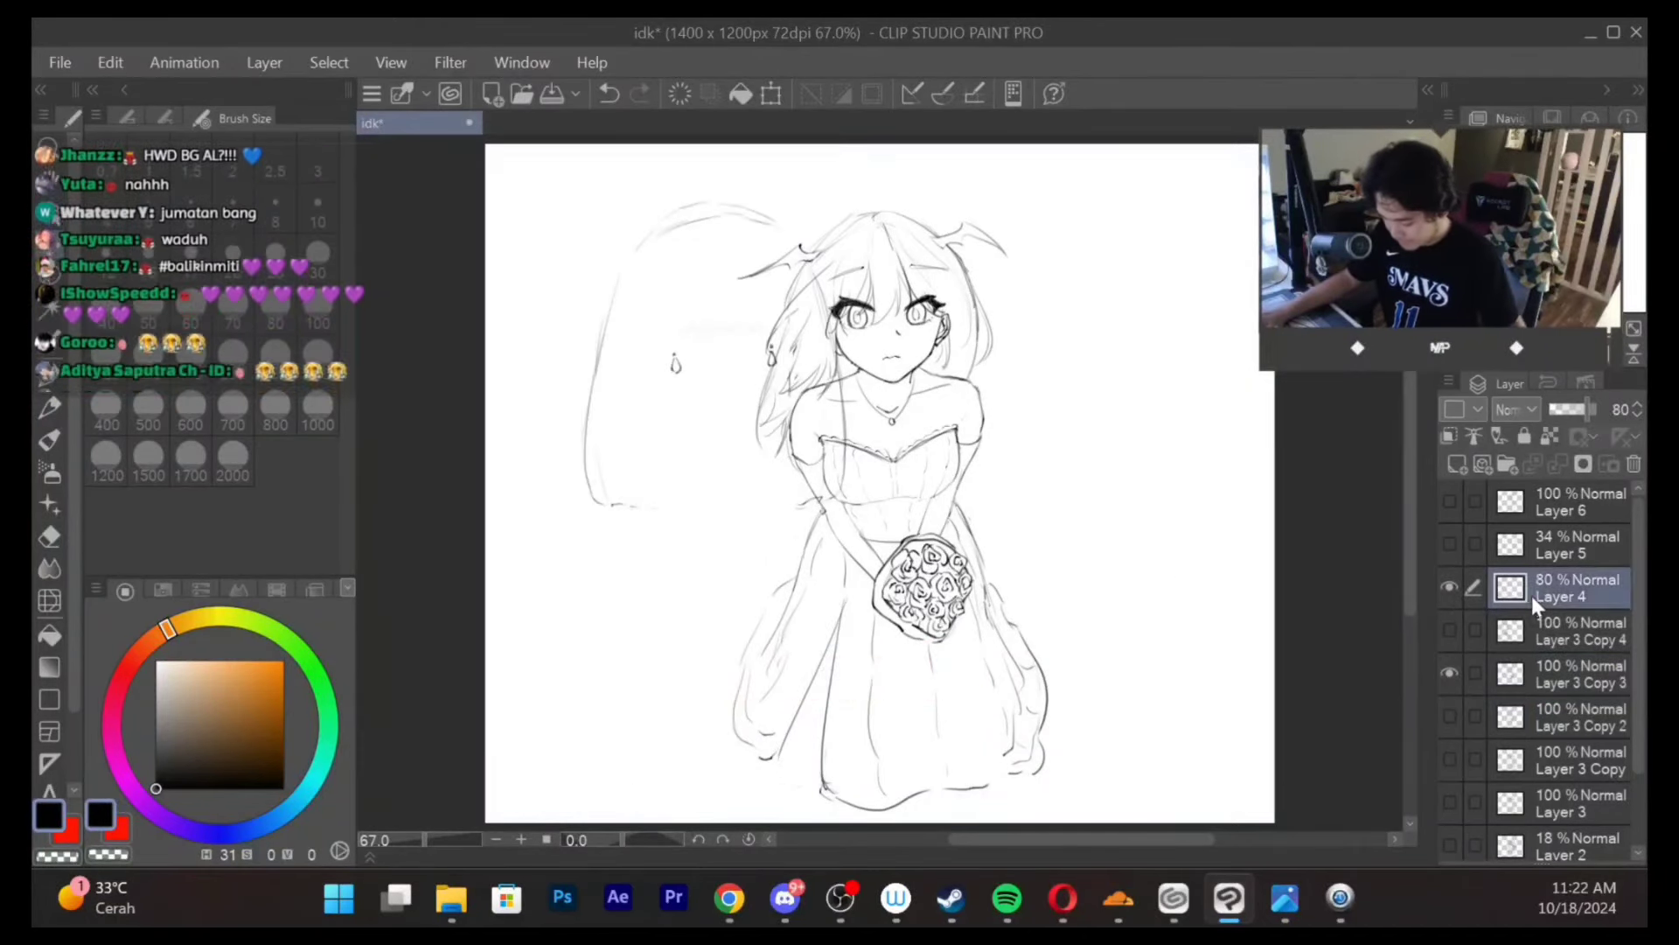
scroll(757, 402, up, 2)
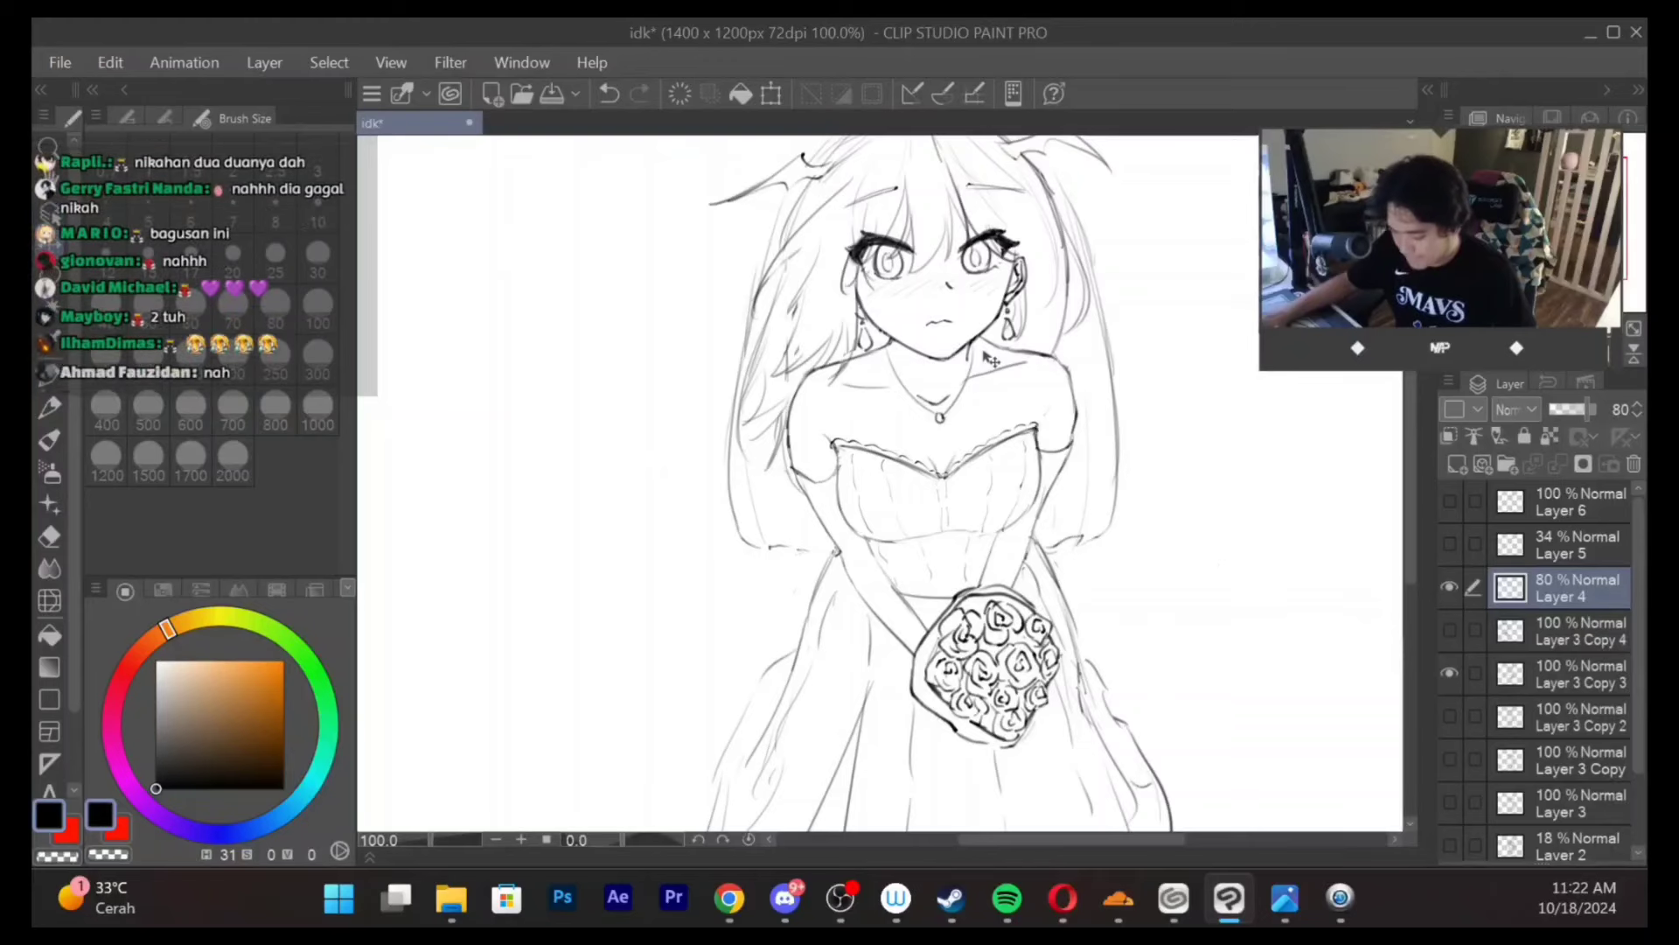
key(ctrl+s)
click(1633, 329)
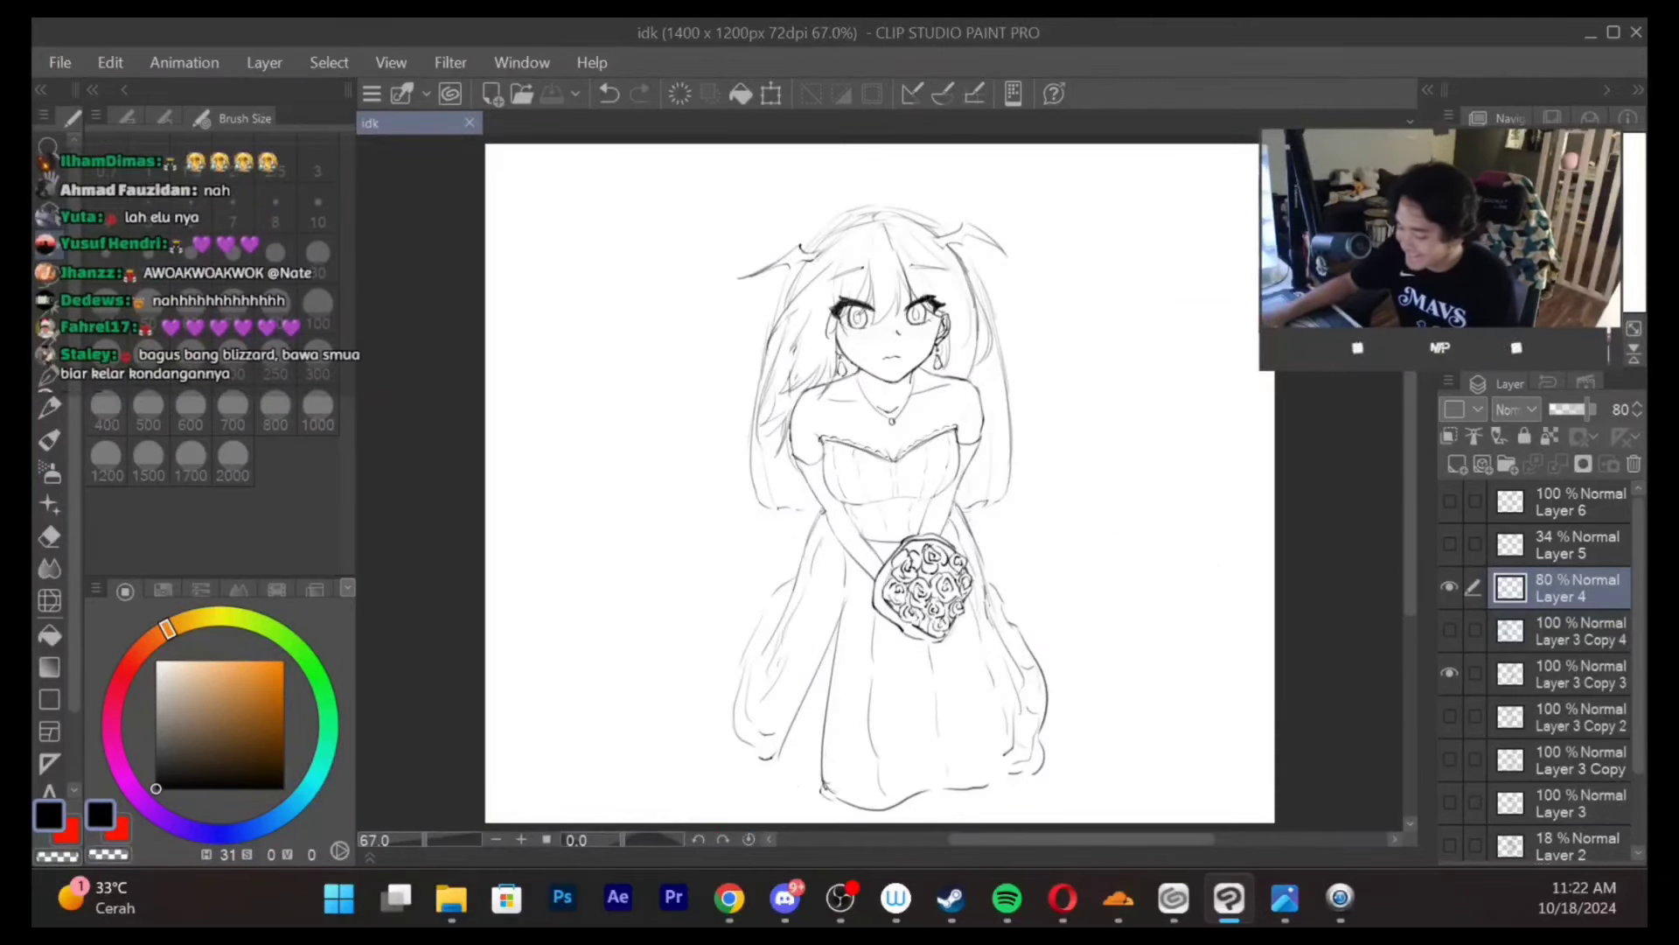
Preview Layer 5 and hide it again, and show the smiling bride on Layer 3 Copy 4 beside the frowning bride
key(ctrl+plus)
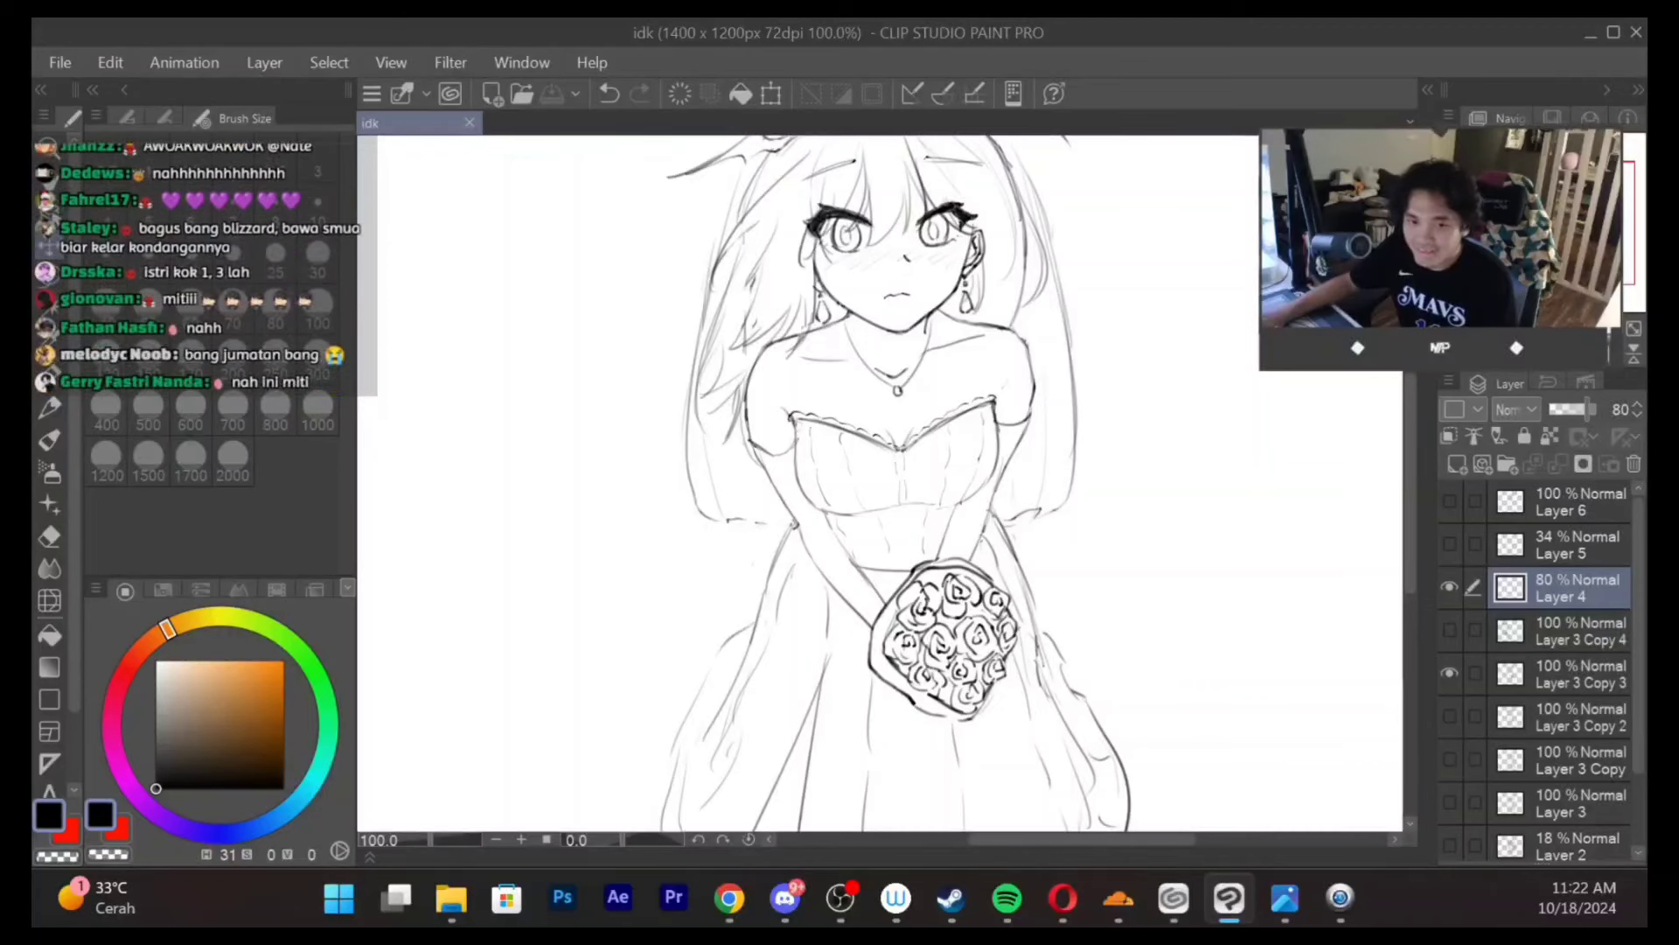
key(ctrl+minus)
click(1450, 540)
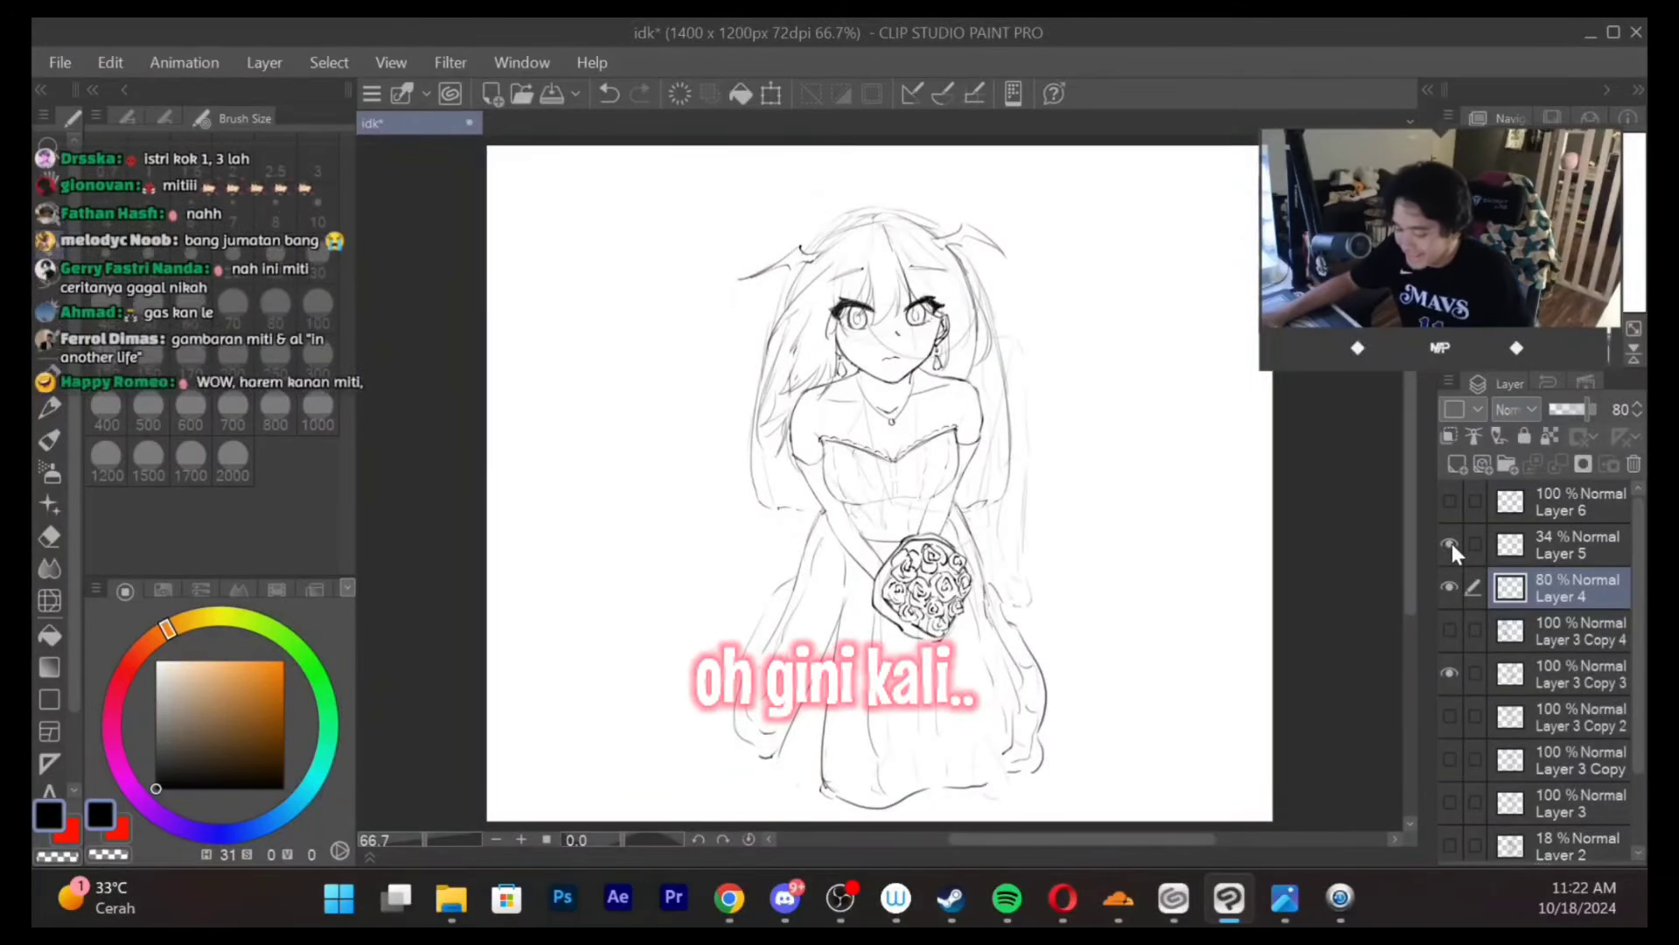
click(1451, 544)
click(1450, 630)
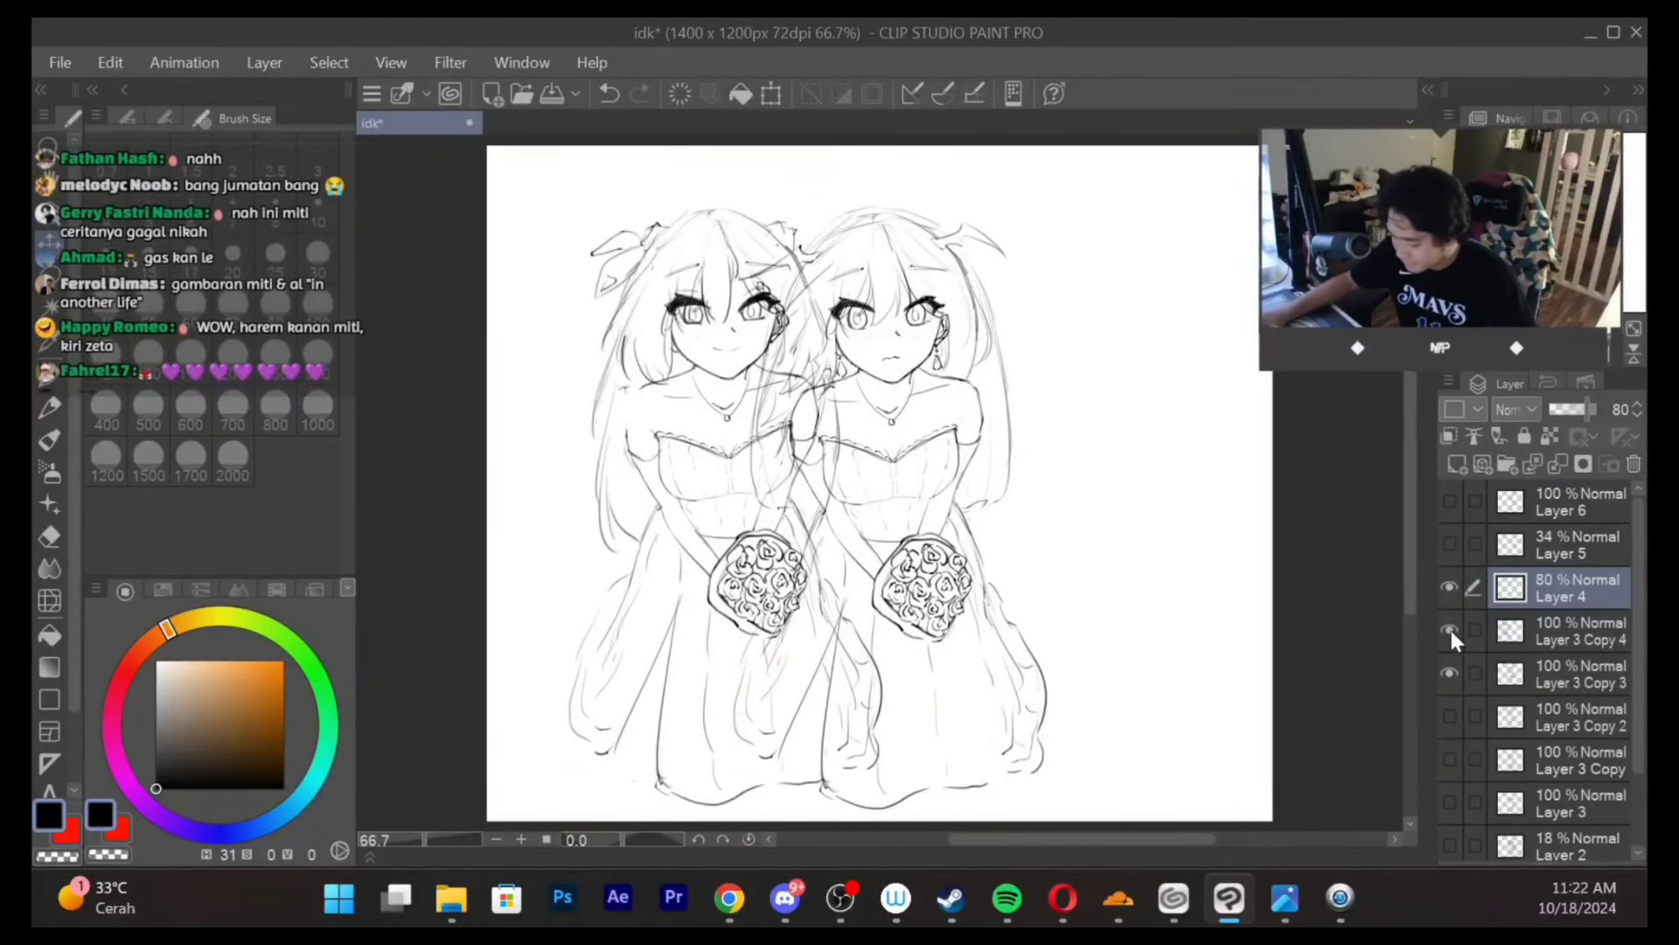
Try shifting the Layer 3 Copy 4 bride to the left, away from the frowning bride
click(1514, 632)
drag(733, 571, 658, 579)
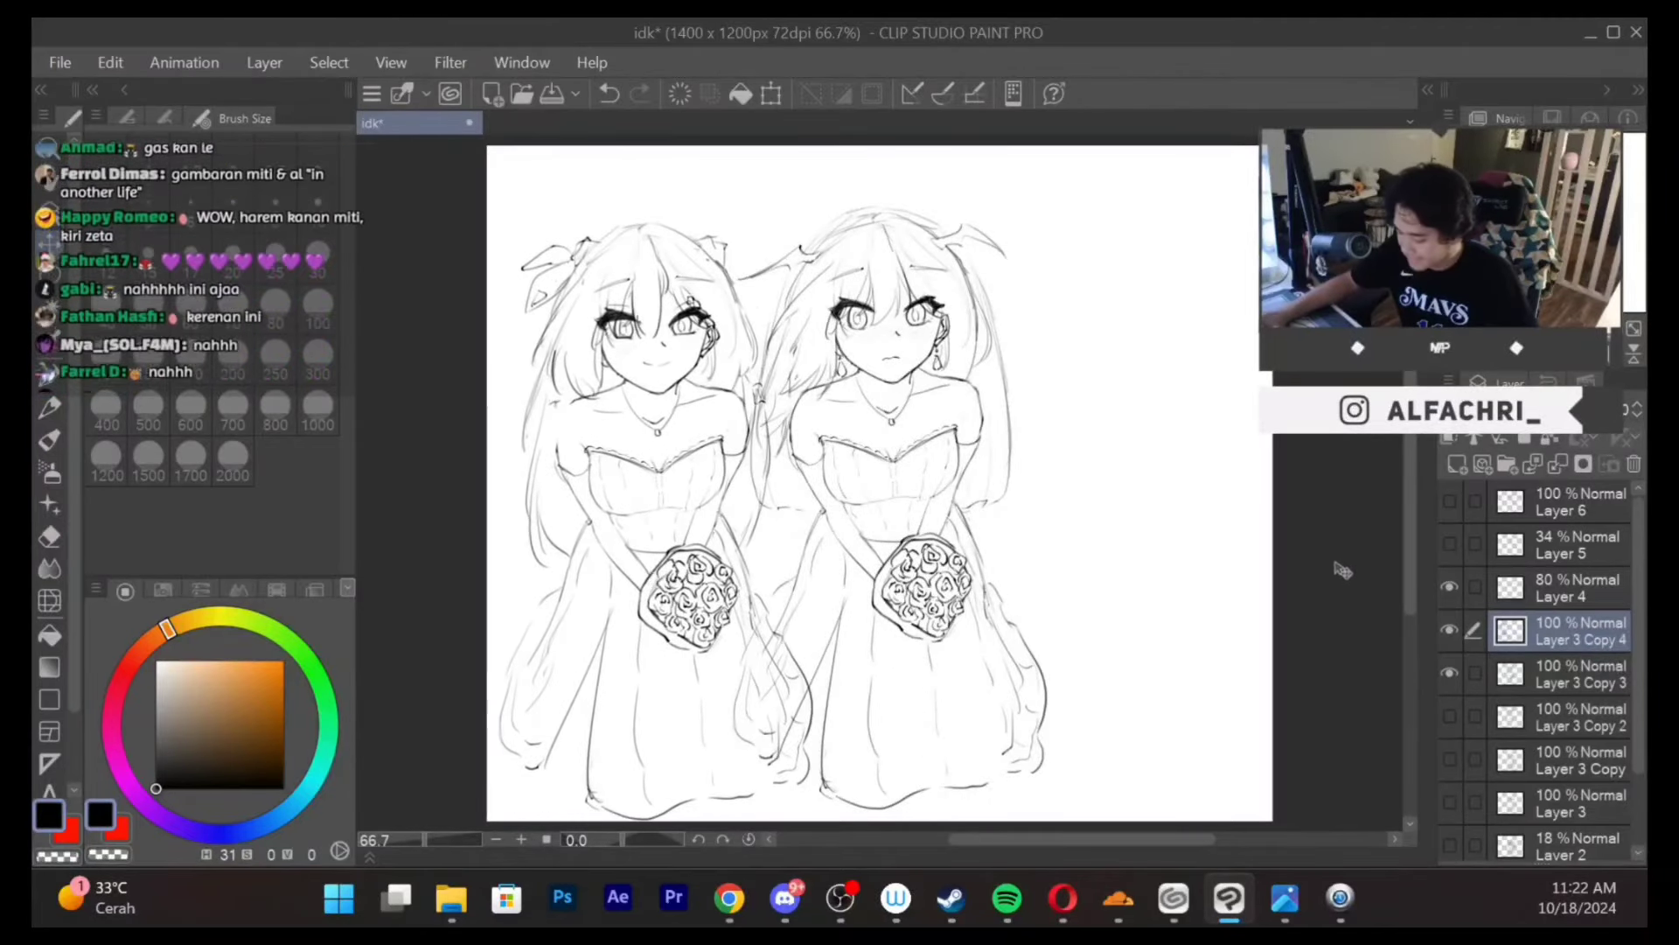
Show Layer 6, try placing its groom to the right of both brides, and undo the move
click(1449, 501)
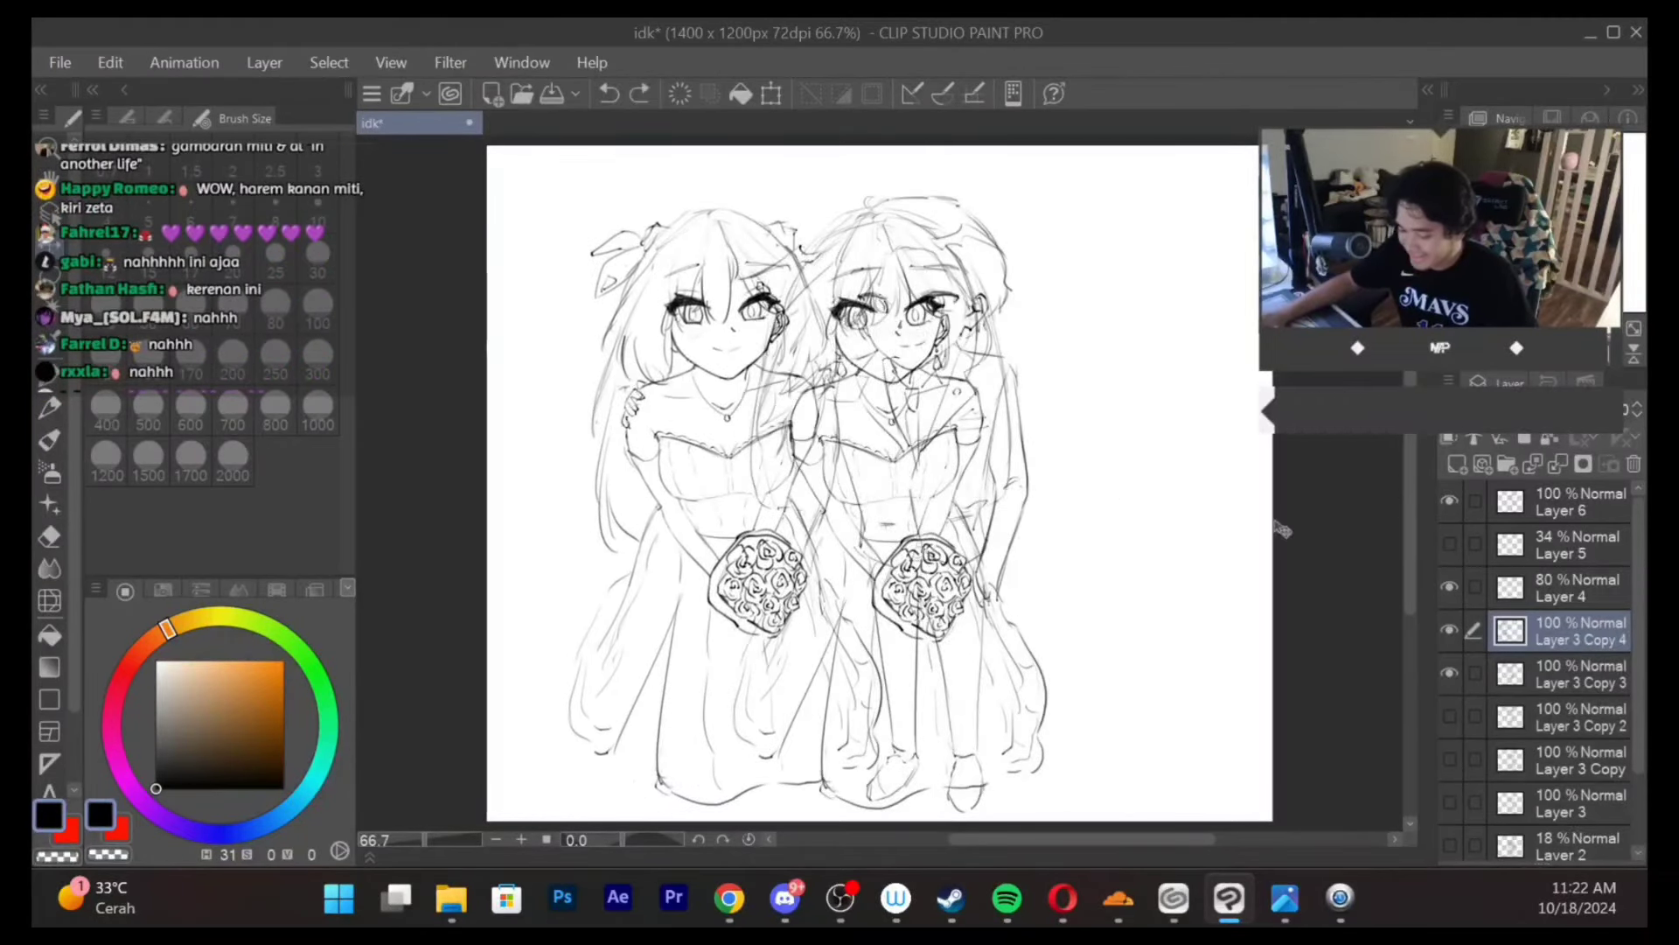
click(1530, 506)
mouse_move(796, 505)
mouse_down()
mouse_move(1027, 506)
mouse_move(965, 507)
mouse_up()
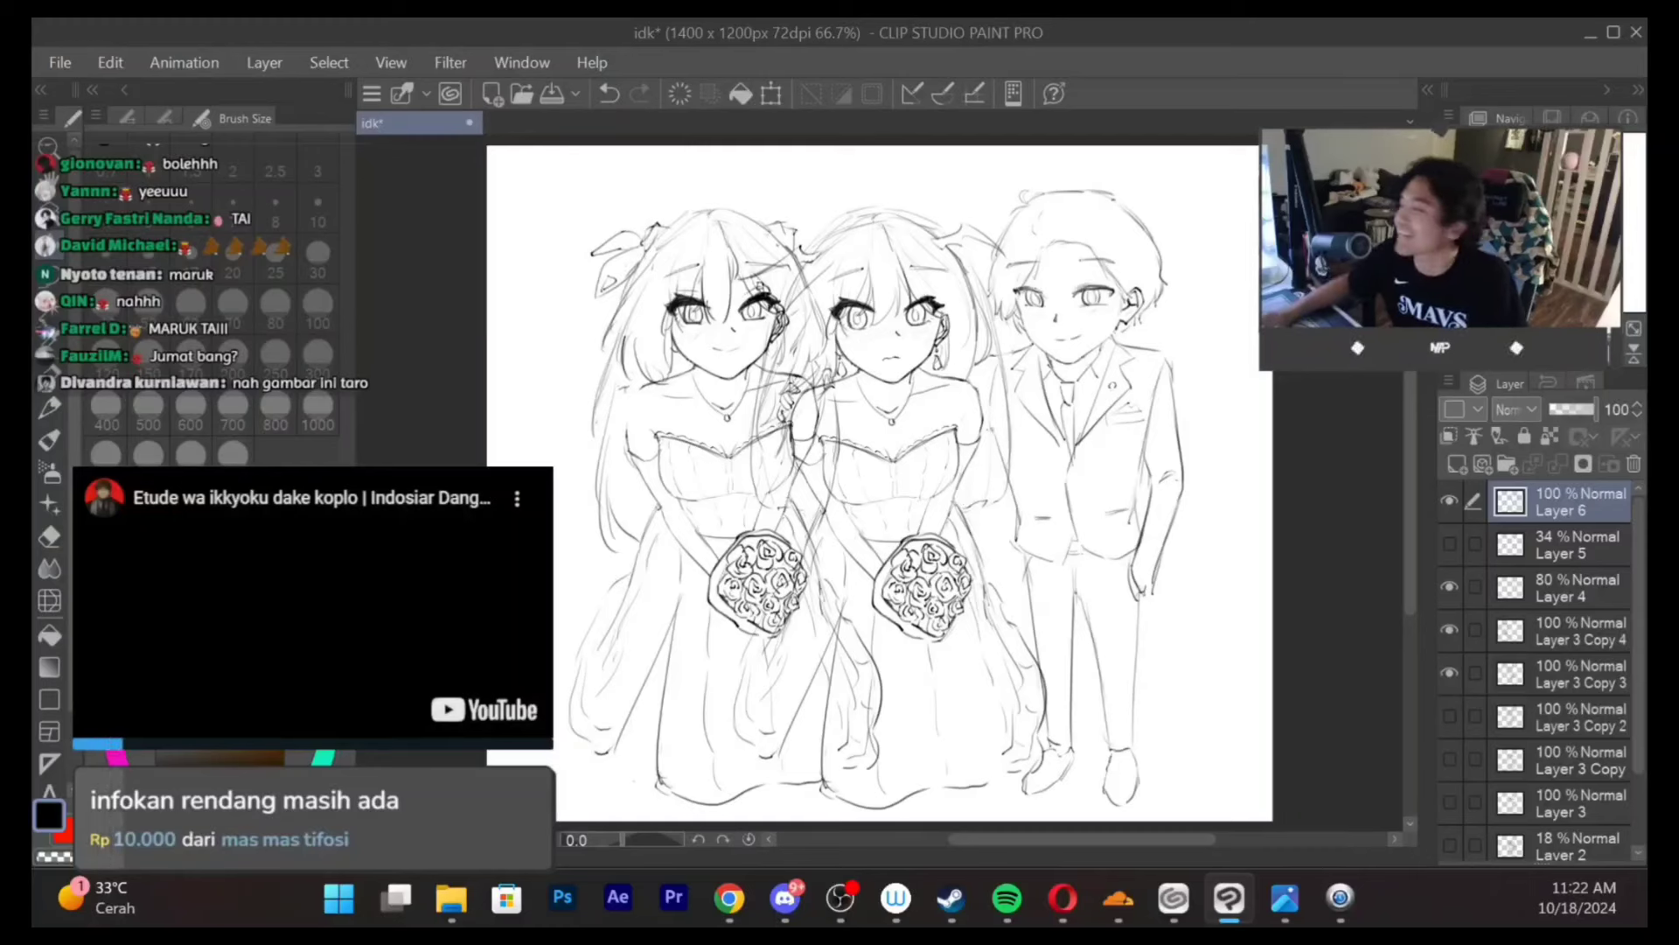
key(alt+Tab)
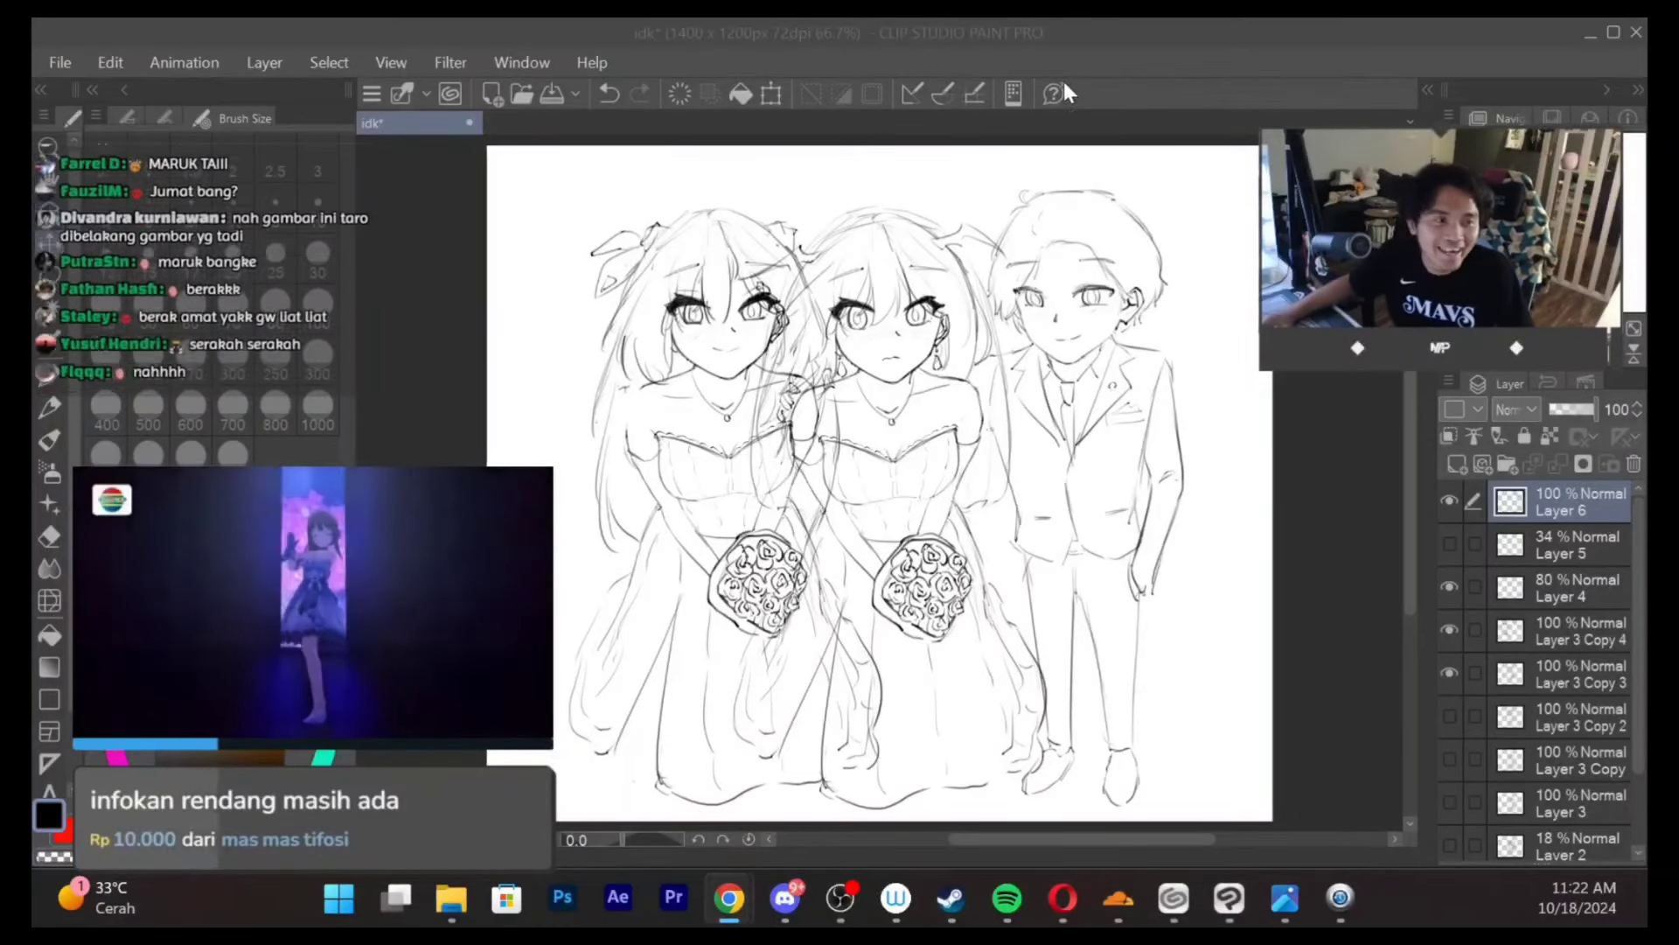
click(1211, 419)
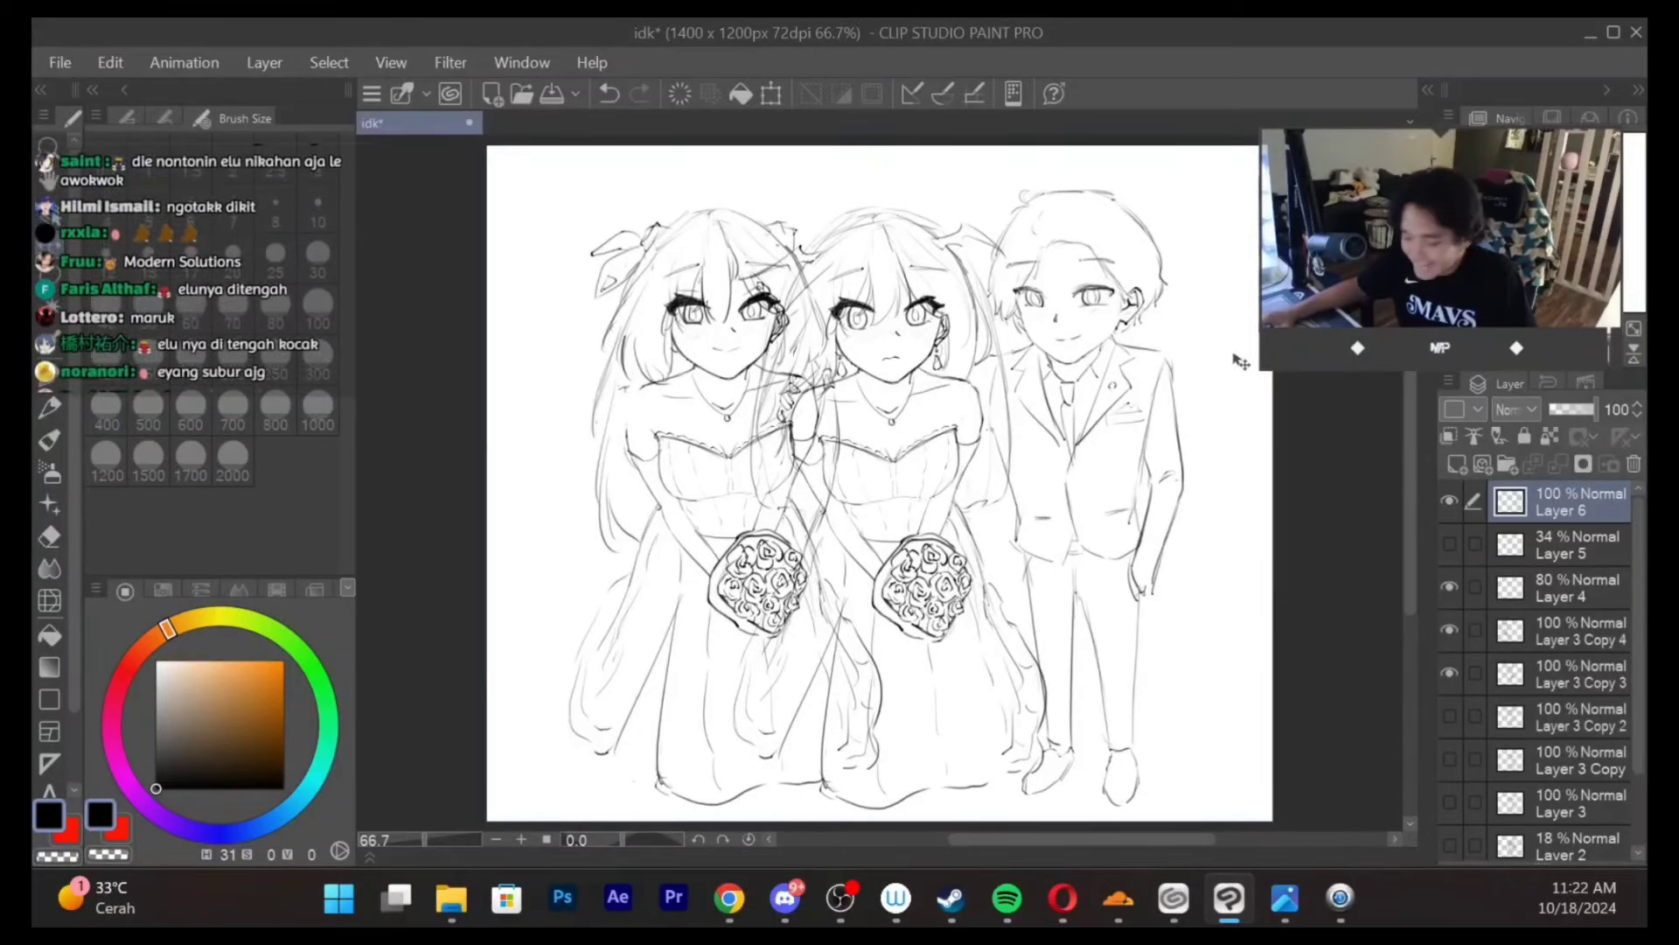
key(ctrl+z)
Try moving the smiling bride on Layer 3 Copy 4 to the right side of the groom
click(1527, 596)
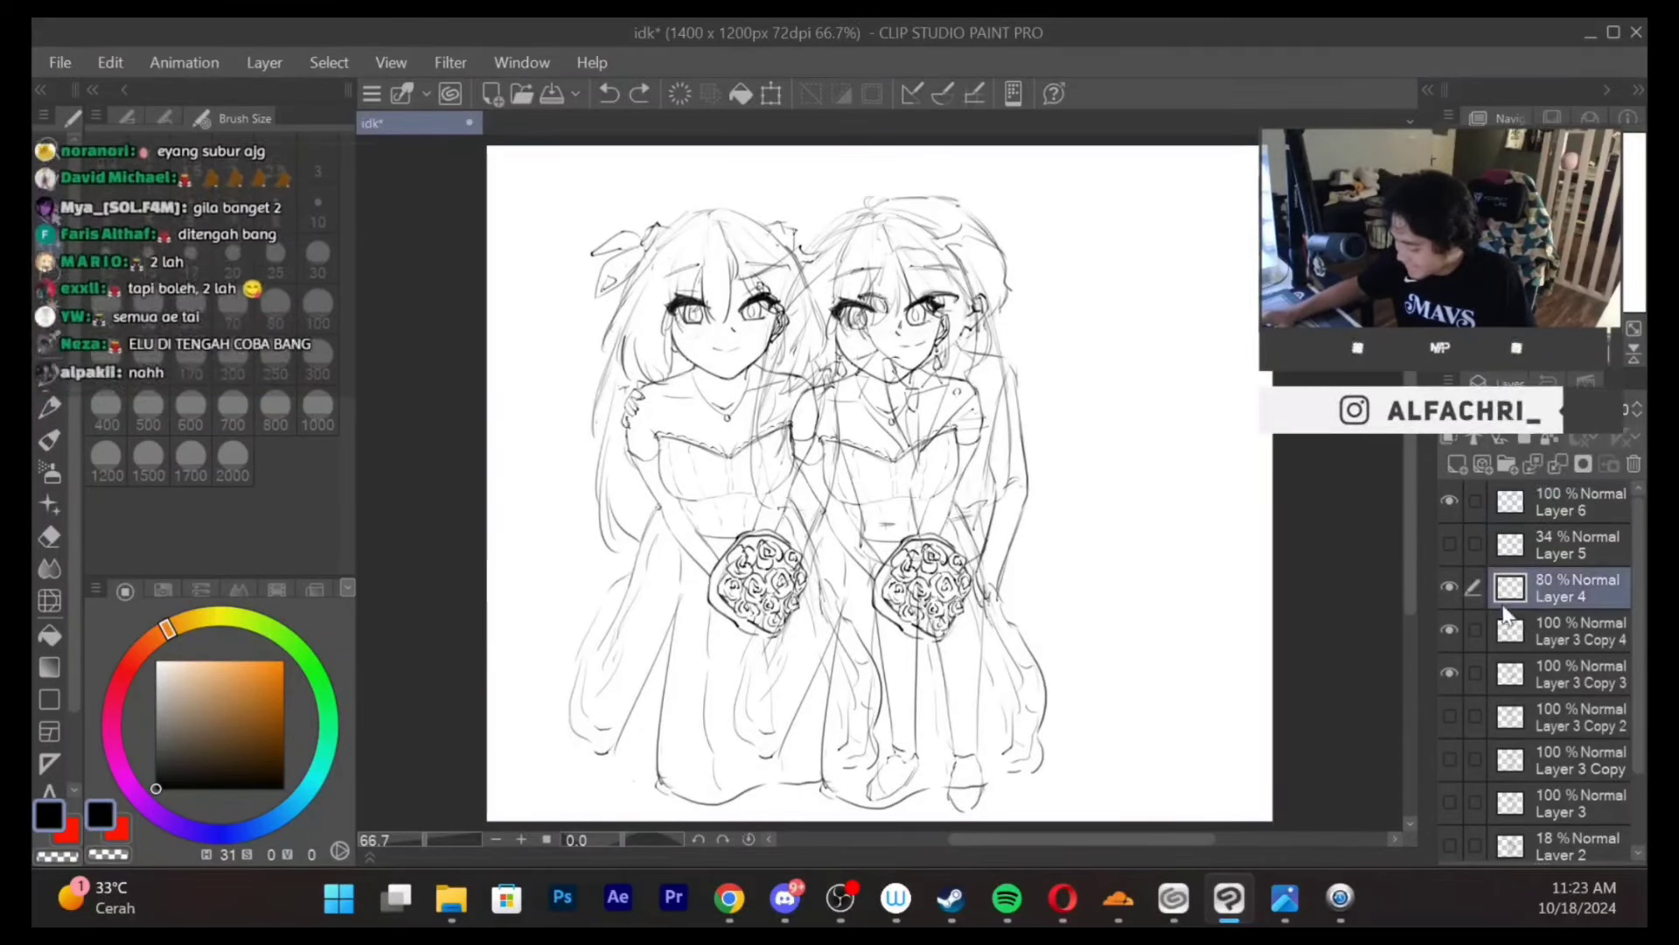
click(1452, 625)
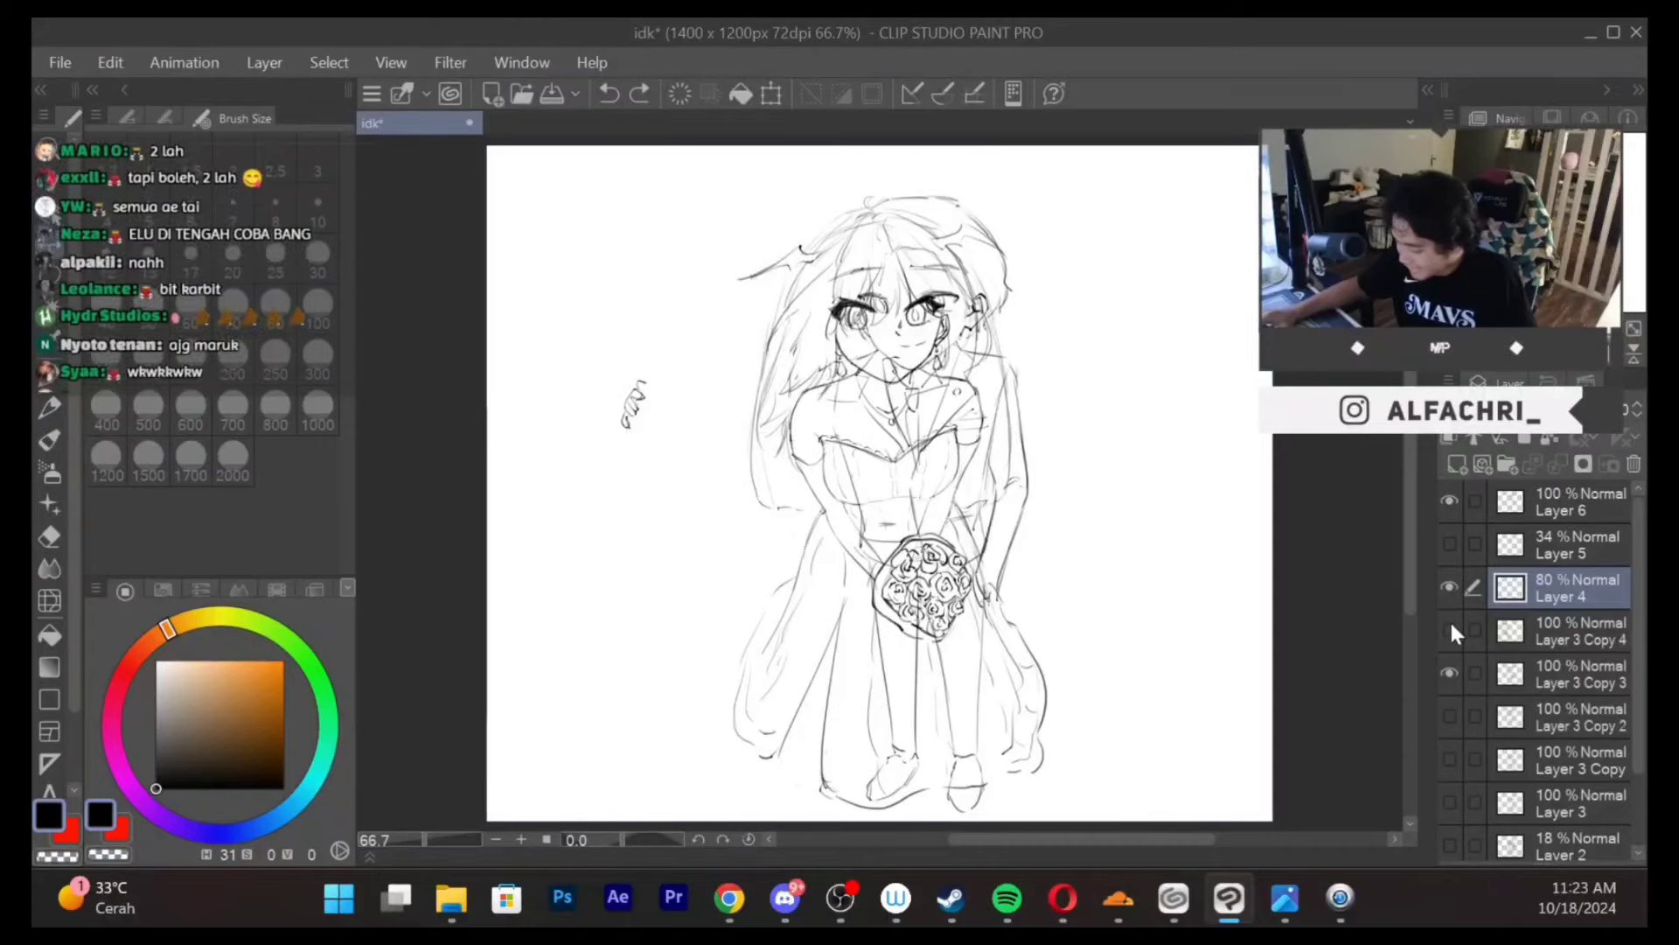
click(1453, 626)
click(1492, 628)
drag(819, 491, 1139, 487)
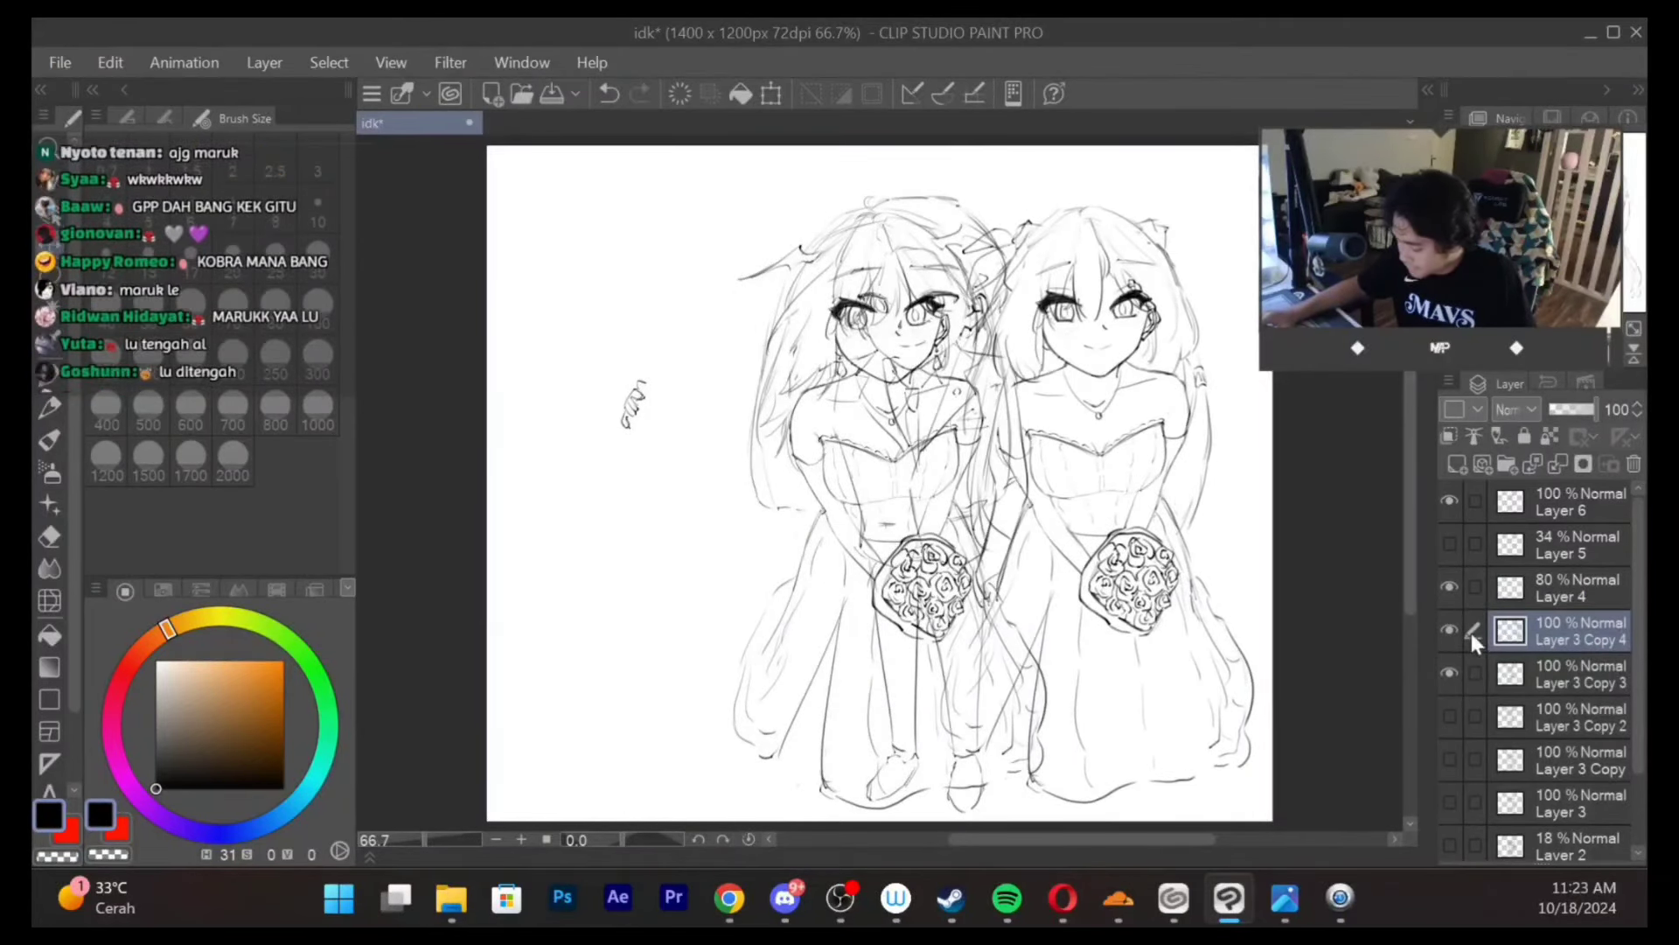
Try moving the Layer 3 Copy 3 bride to the groom's left side, and undo the recent edits to both brides
click(1545, 680)
drag(930, 568, 780, 579)
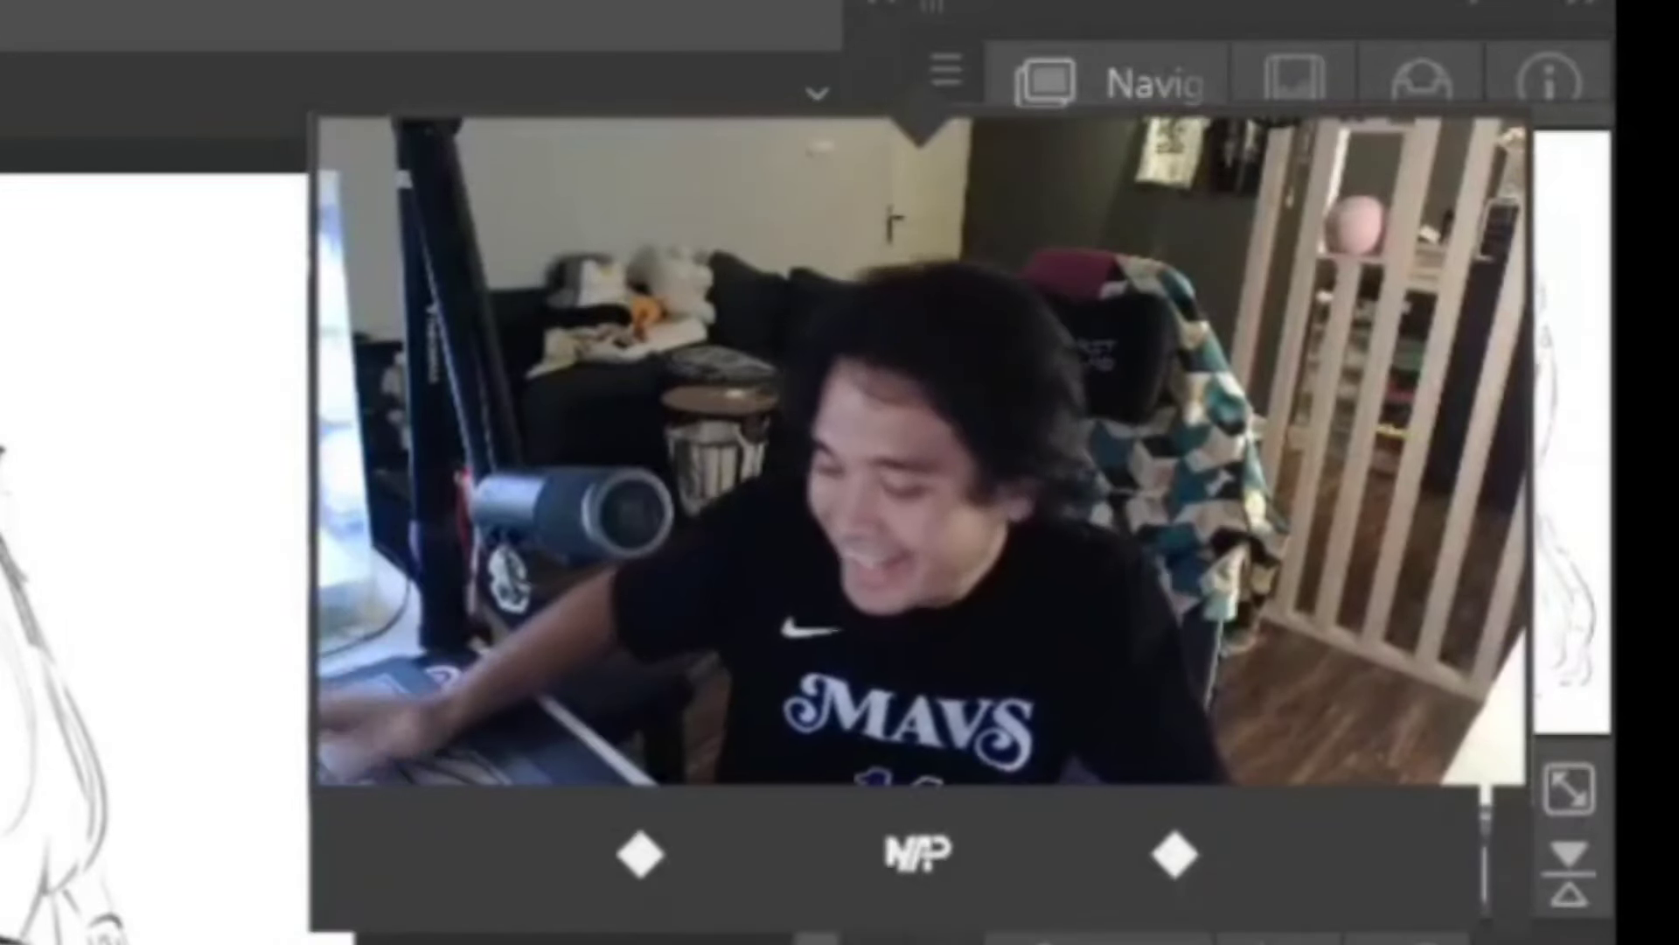
key(Delete)
key(ctrl+z)
key(ctrl+z)
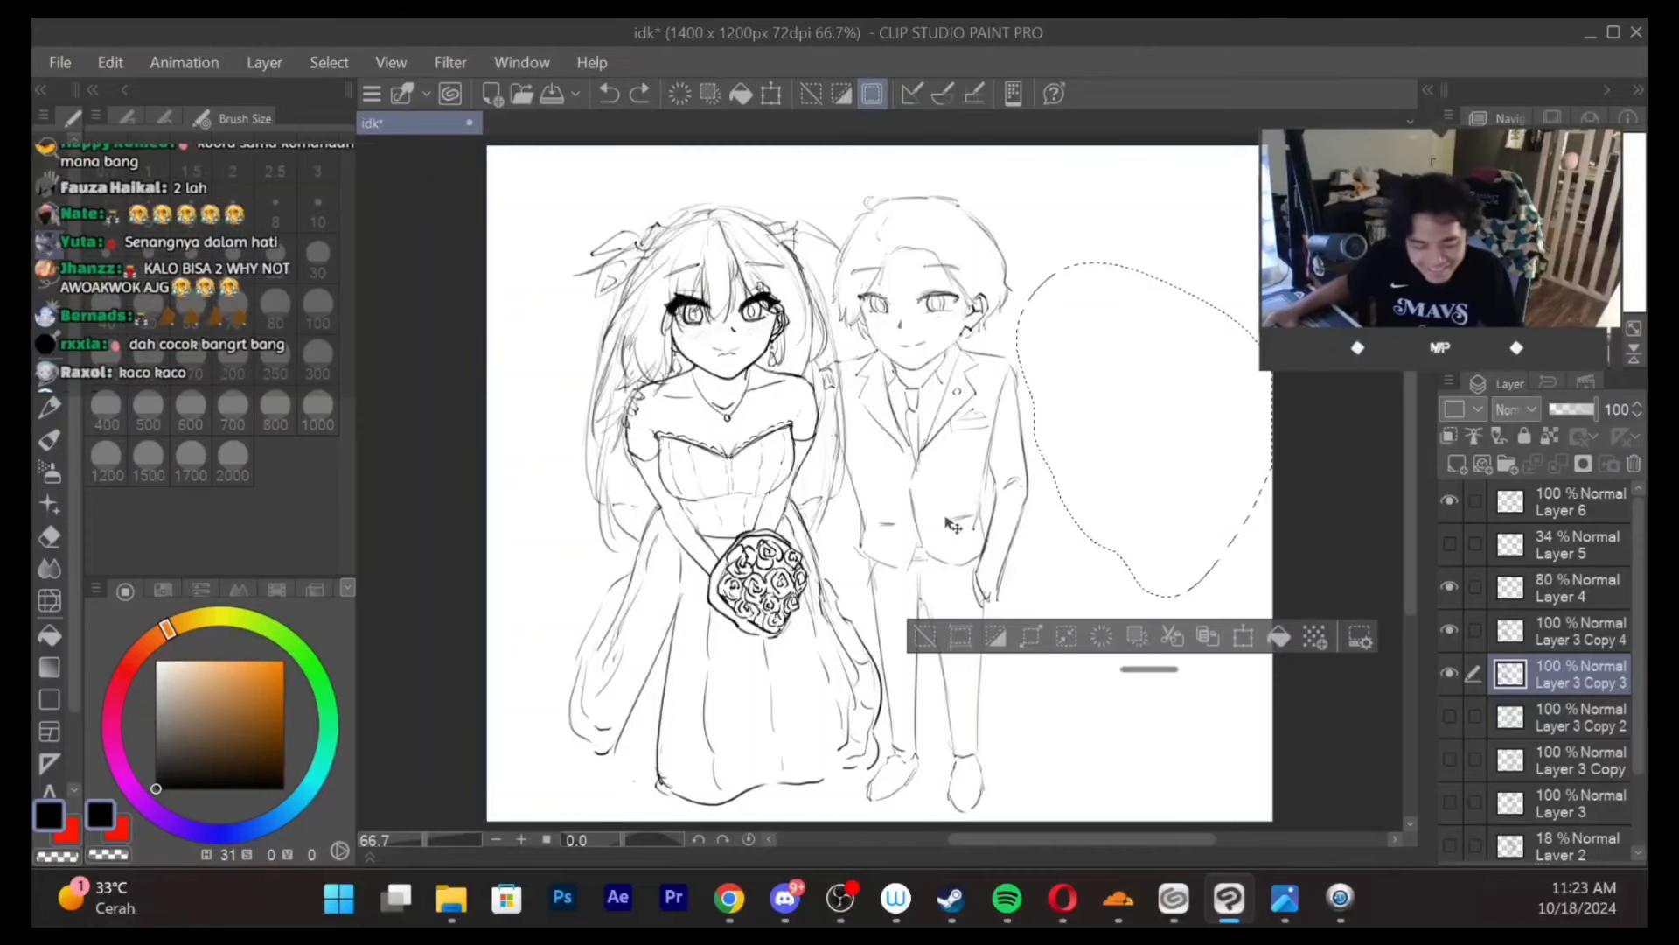
key(ctrl+z)
key(ctrl+z)
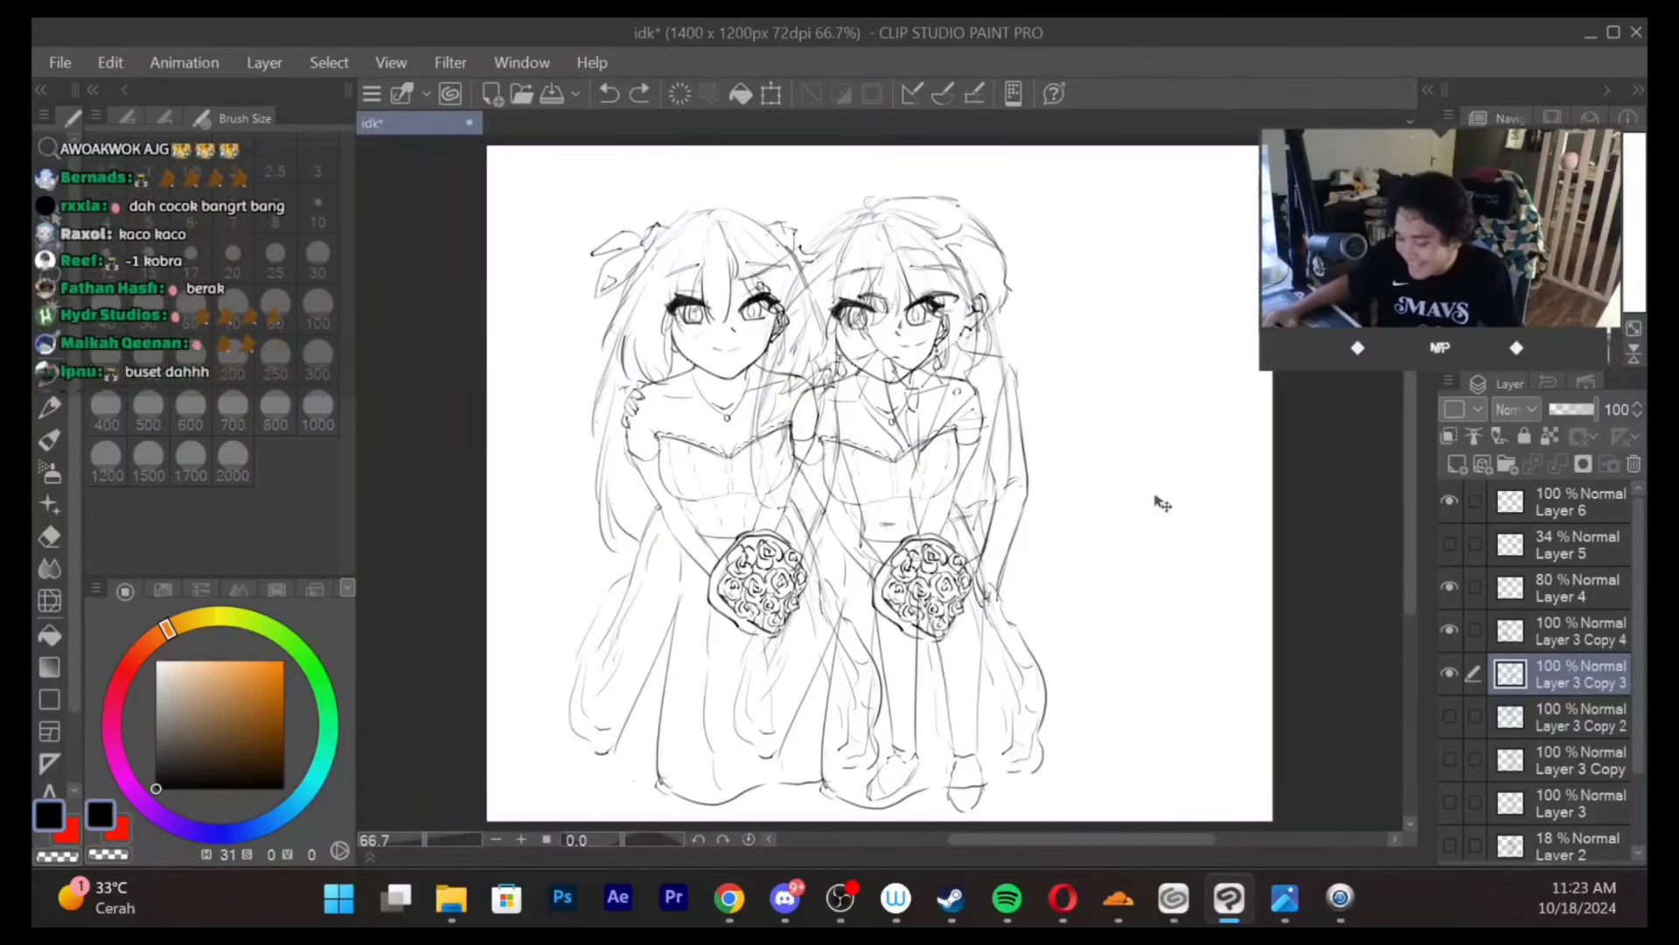
Hide Layer 6 and Layer 3 Copy 4, keeping only the frowning bride and her Layer 4 veil visible
click(1450, 502)
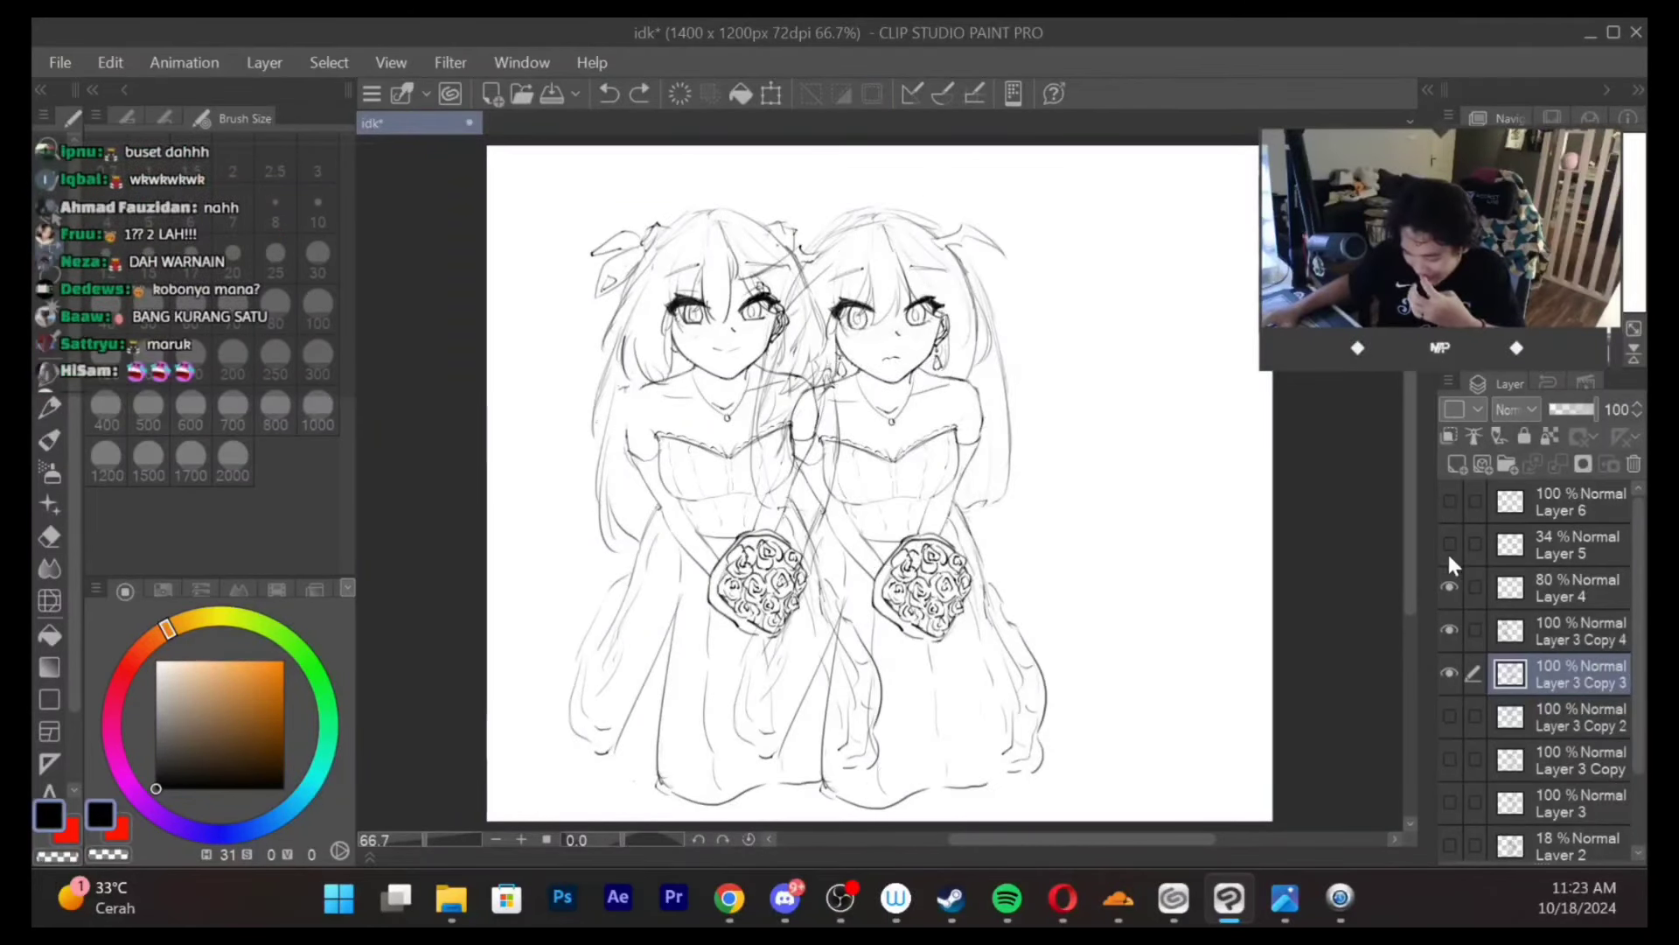
click(1450, 587)
click(1451, 596)
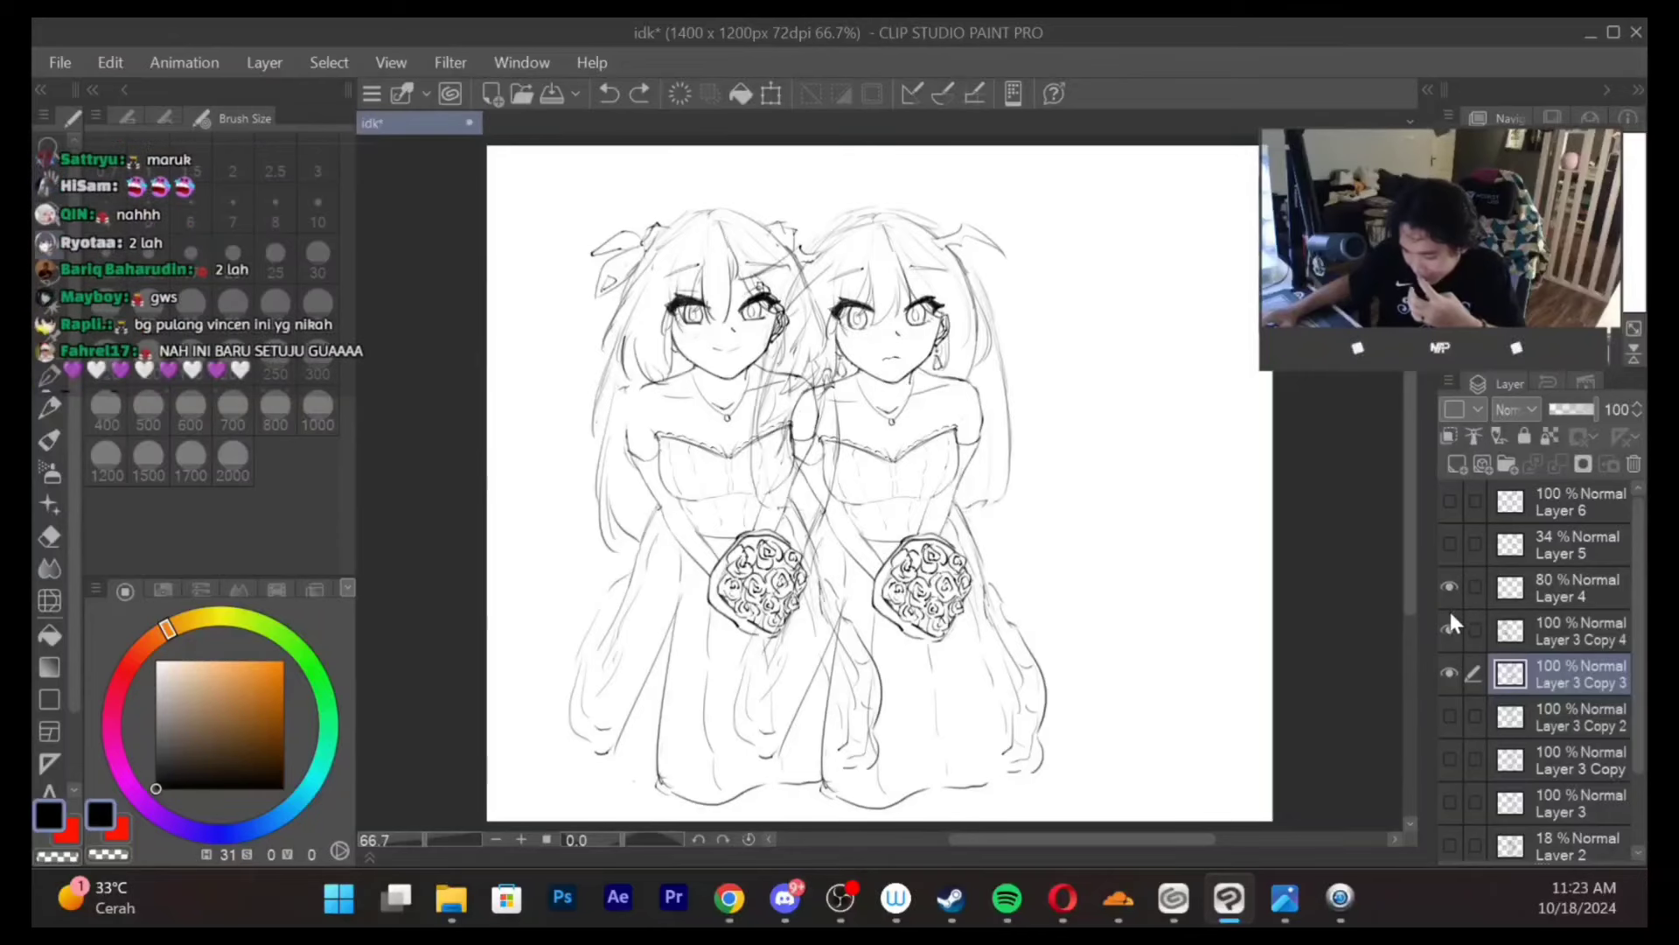
click(1452, 624)
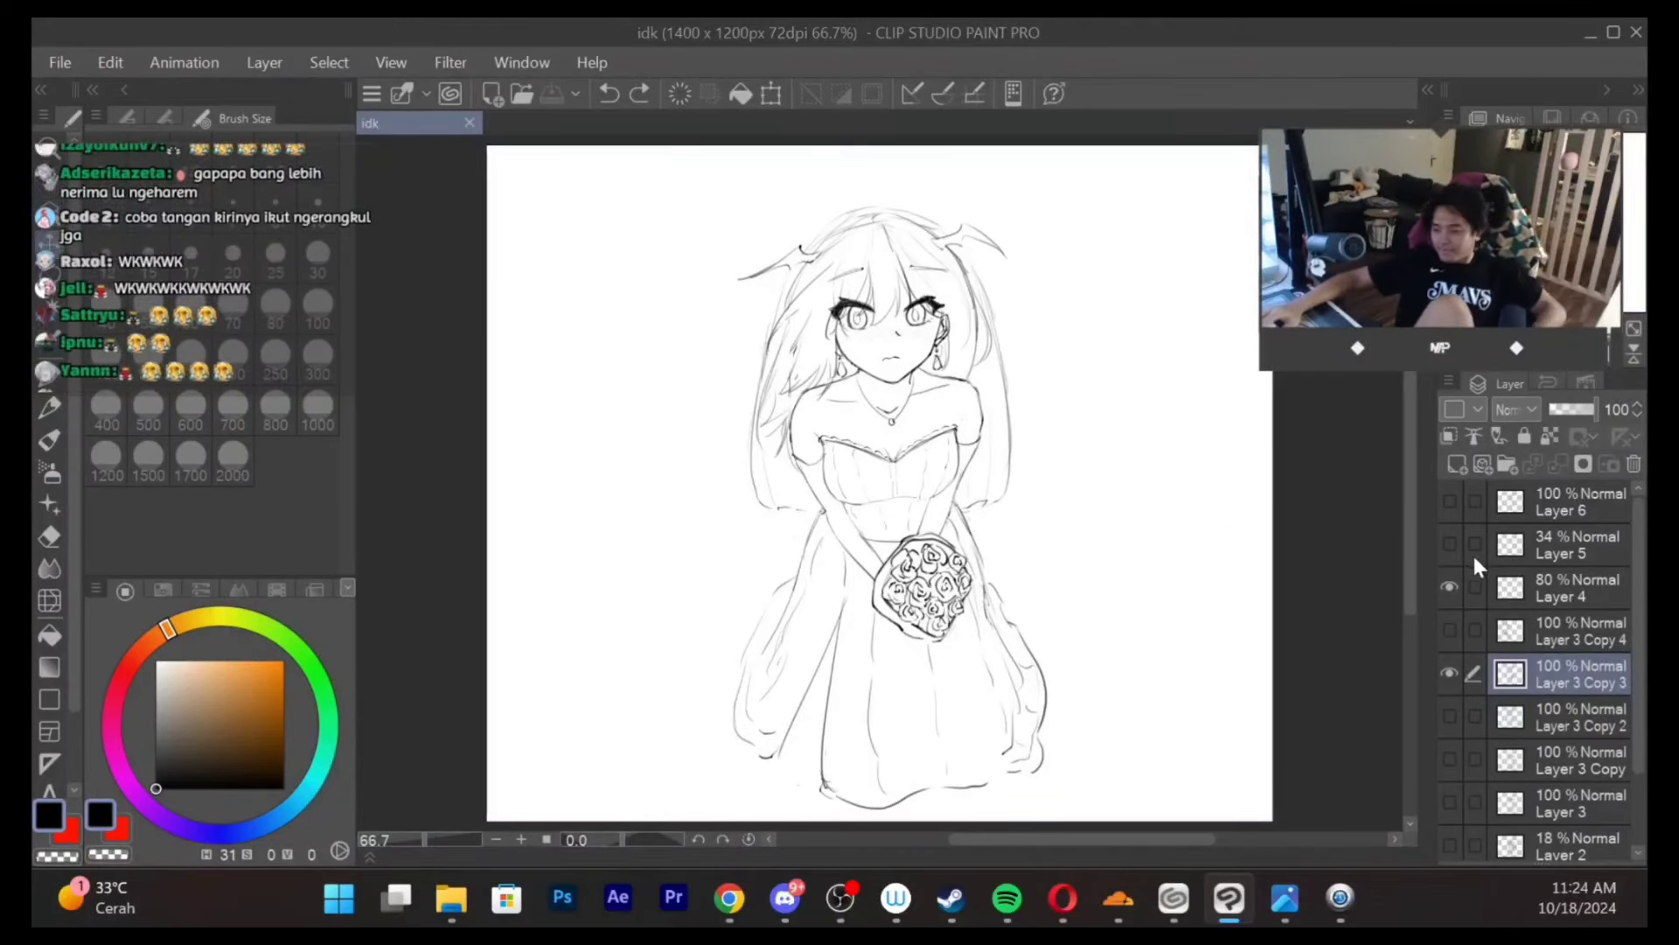
Show the groom on Layer 6 and the smiling bride on Layer 3 Copy 4, and hide Layer 4 and Layer 3 Copy 3
click(1447, 588)
click(1449, 542)
click(1449, 503)
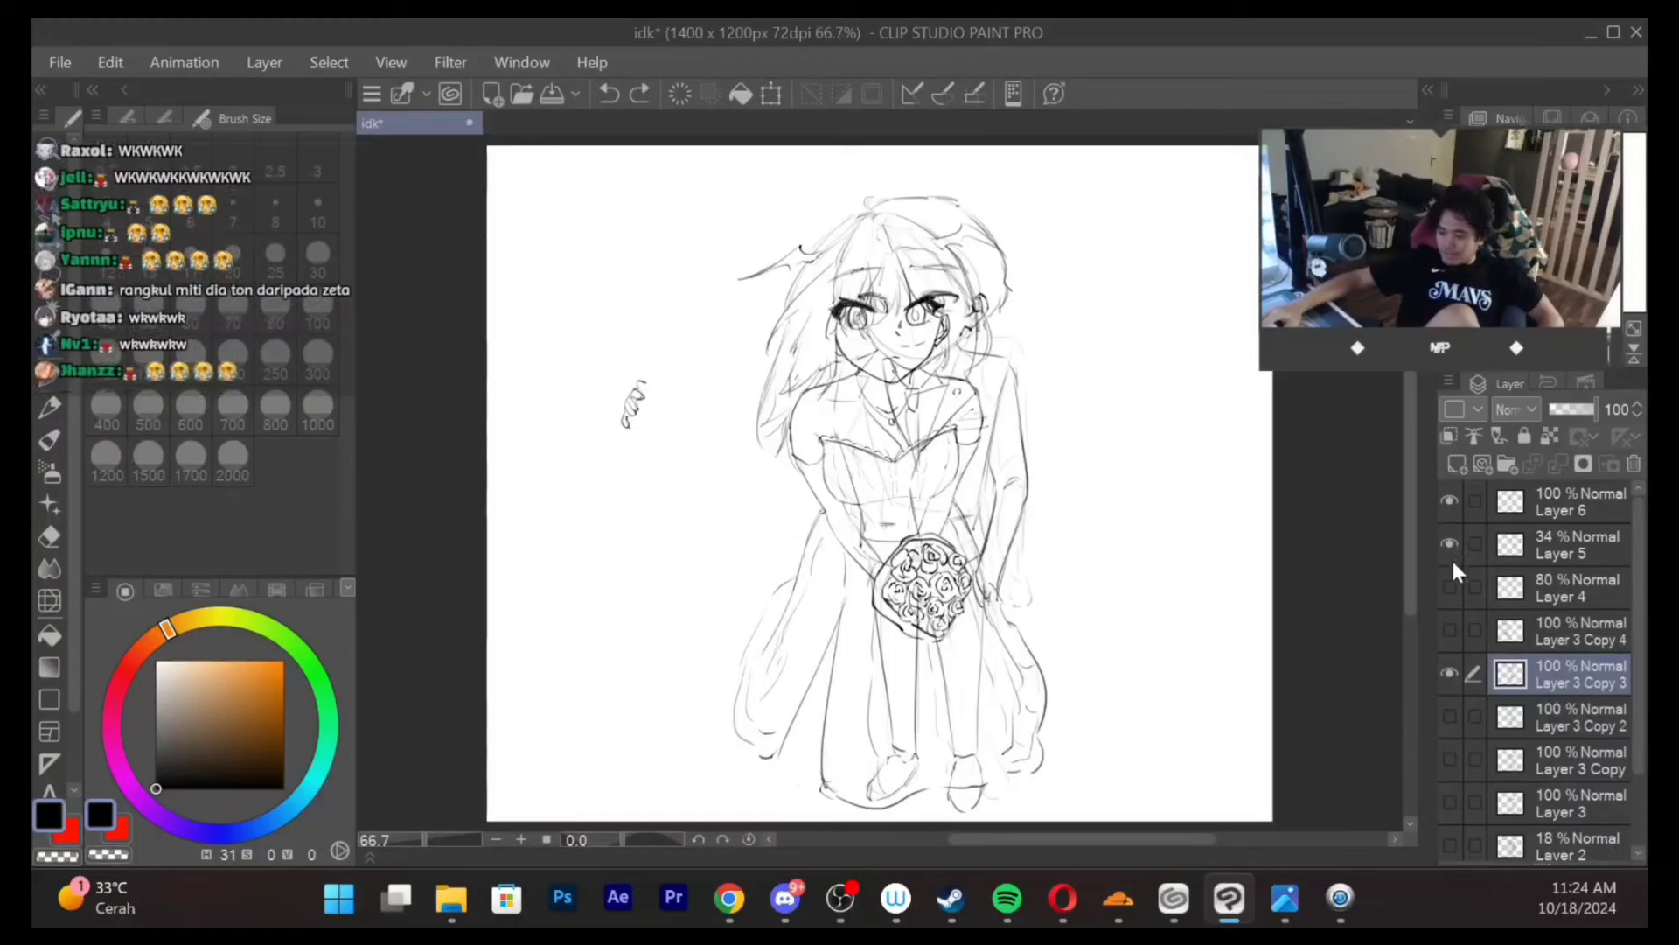
click(1450, 543)
click(1450, 672)
click(1449, 629)
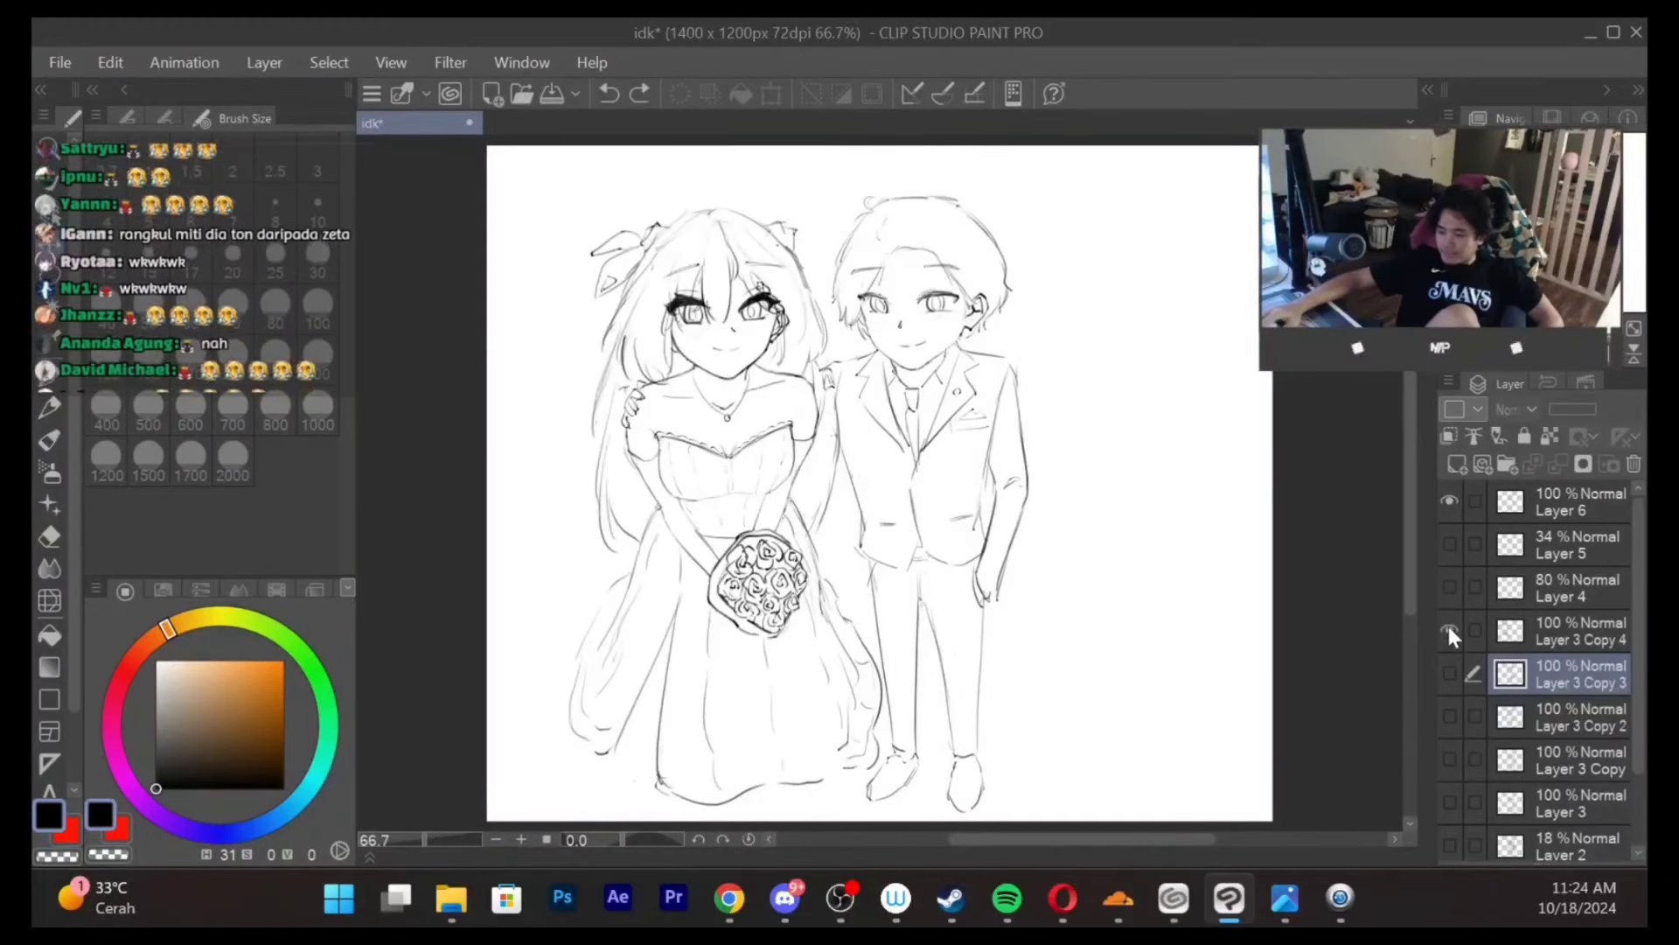
Scale the Layer 3 Copy 4 bride down to a small figure and place her to the right of the groom's shoulder
click(1557, 633)
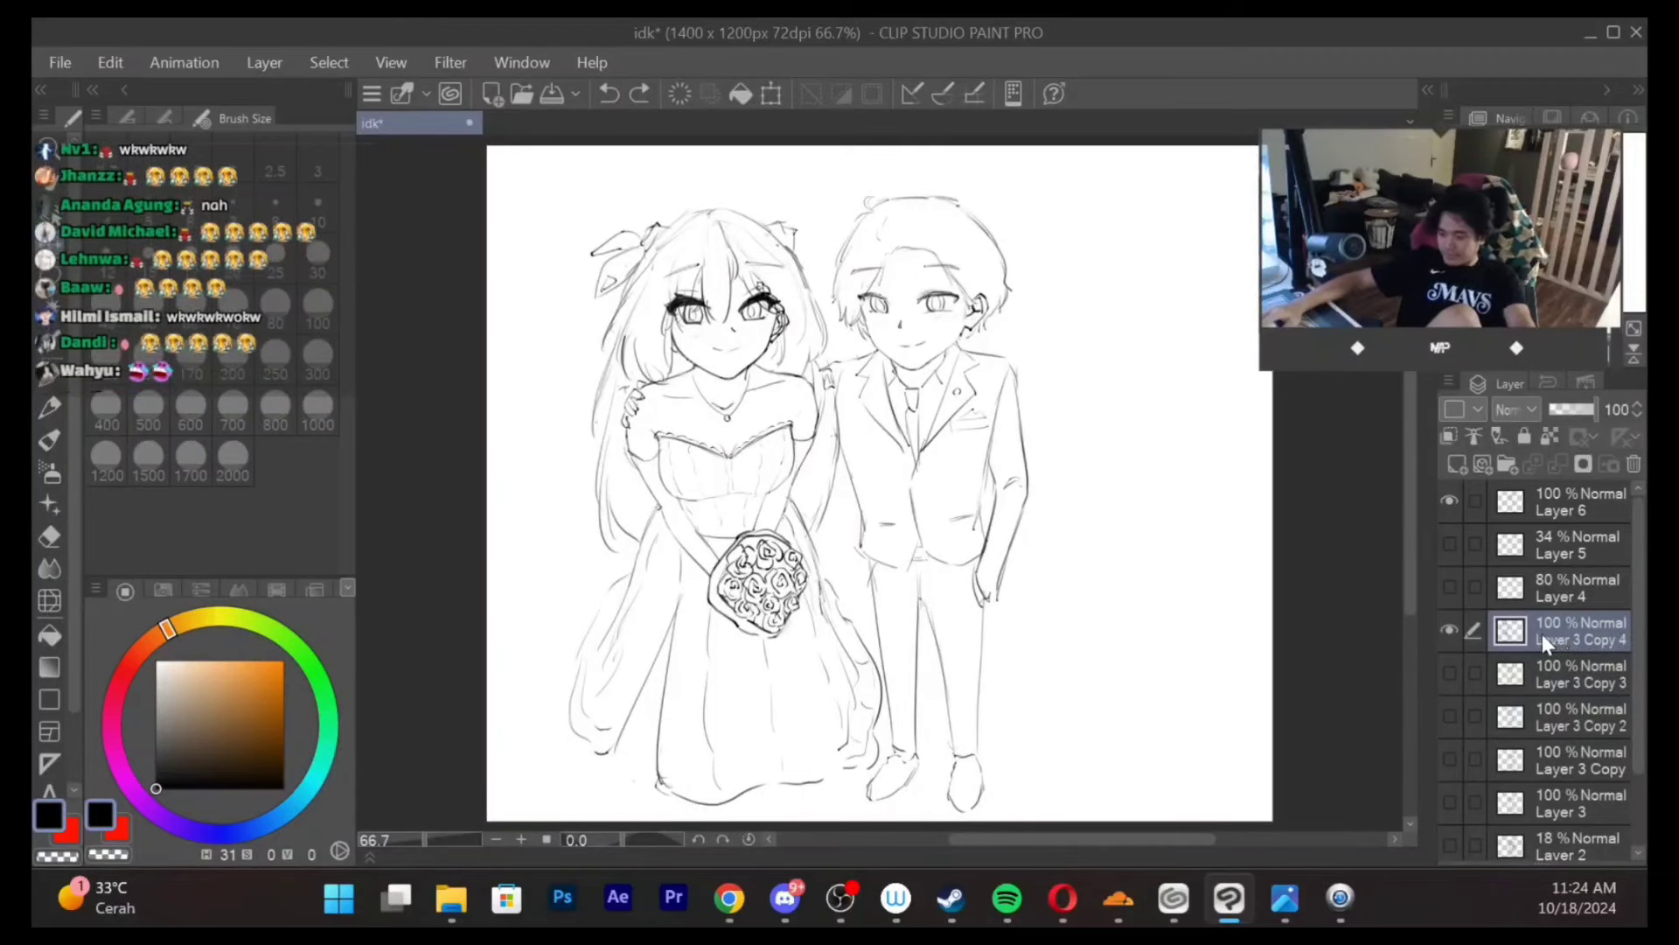
key(ctrl+t)
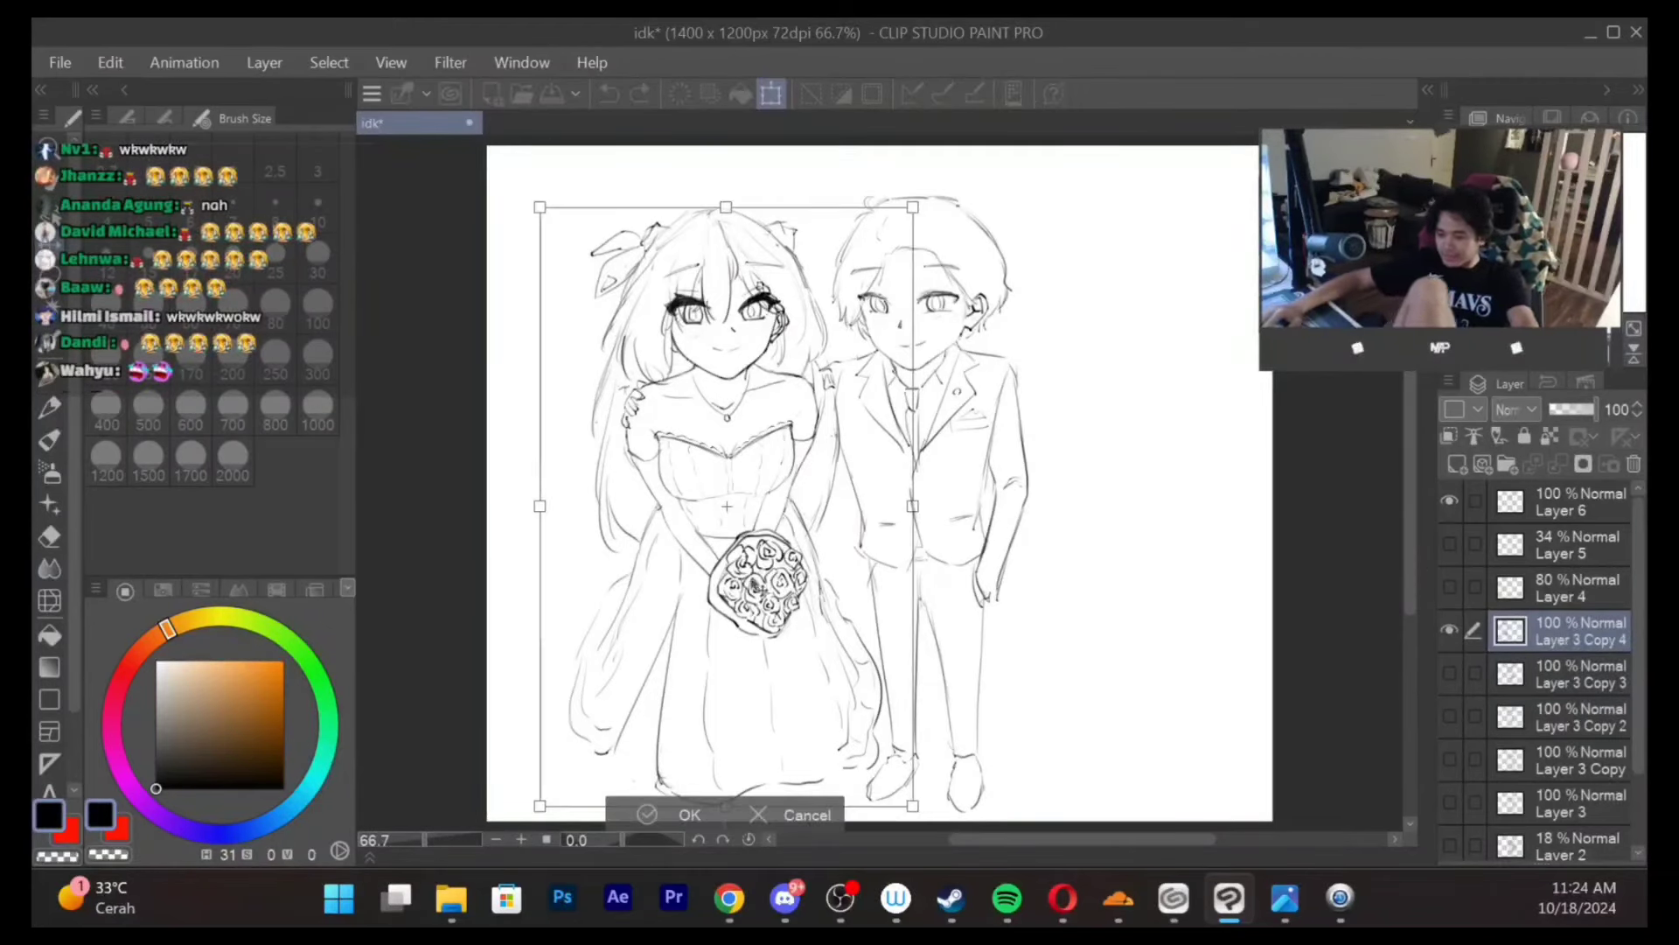
drag(540, 804, 705, 539)
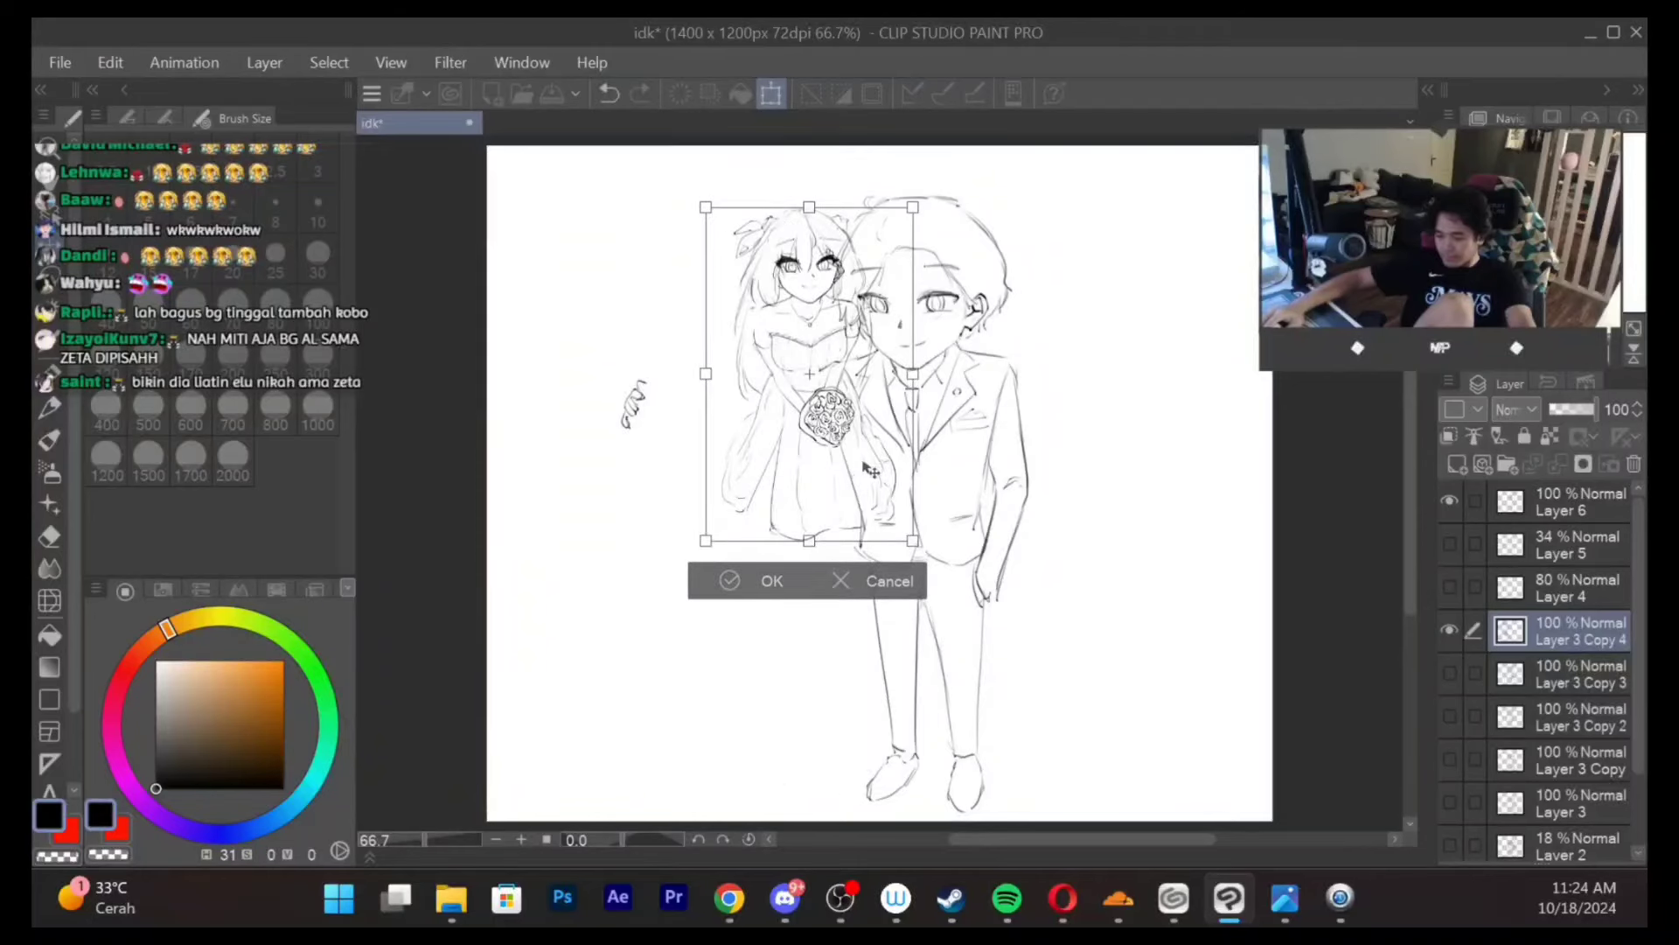
mouse_move(863, 463)
mouse_down()
mouse_move(1218, 635)
mouse_move(1191, 668)
mouse_up()
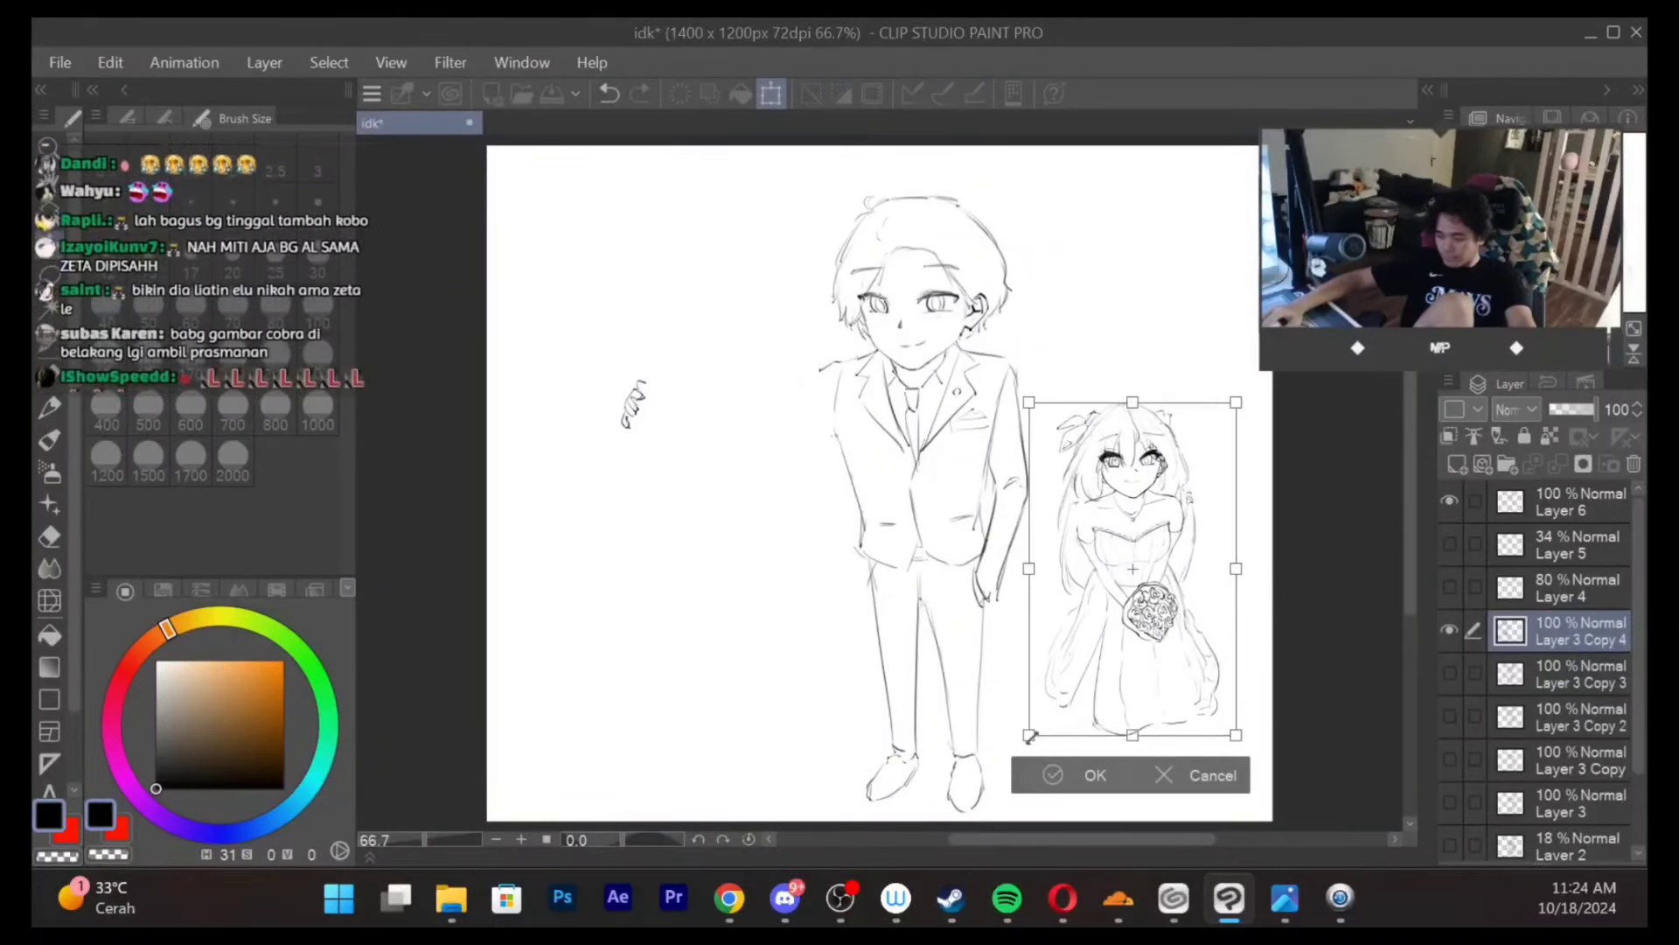
drag(1025, 745, 1098, 626)
drag(1180, 587, 1167, 512)
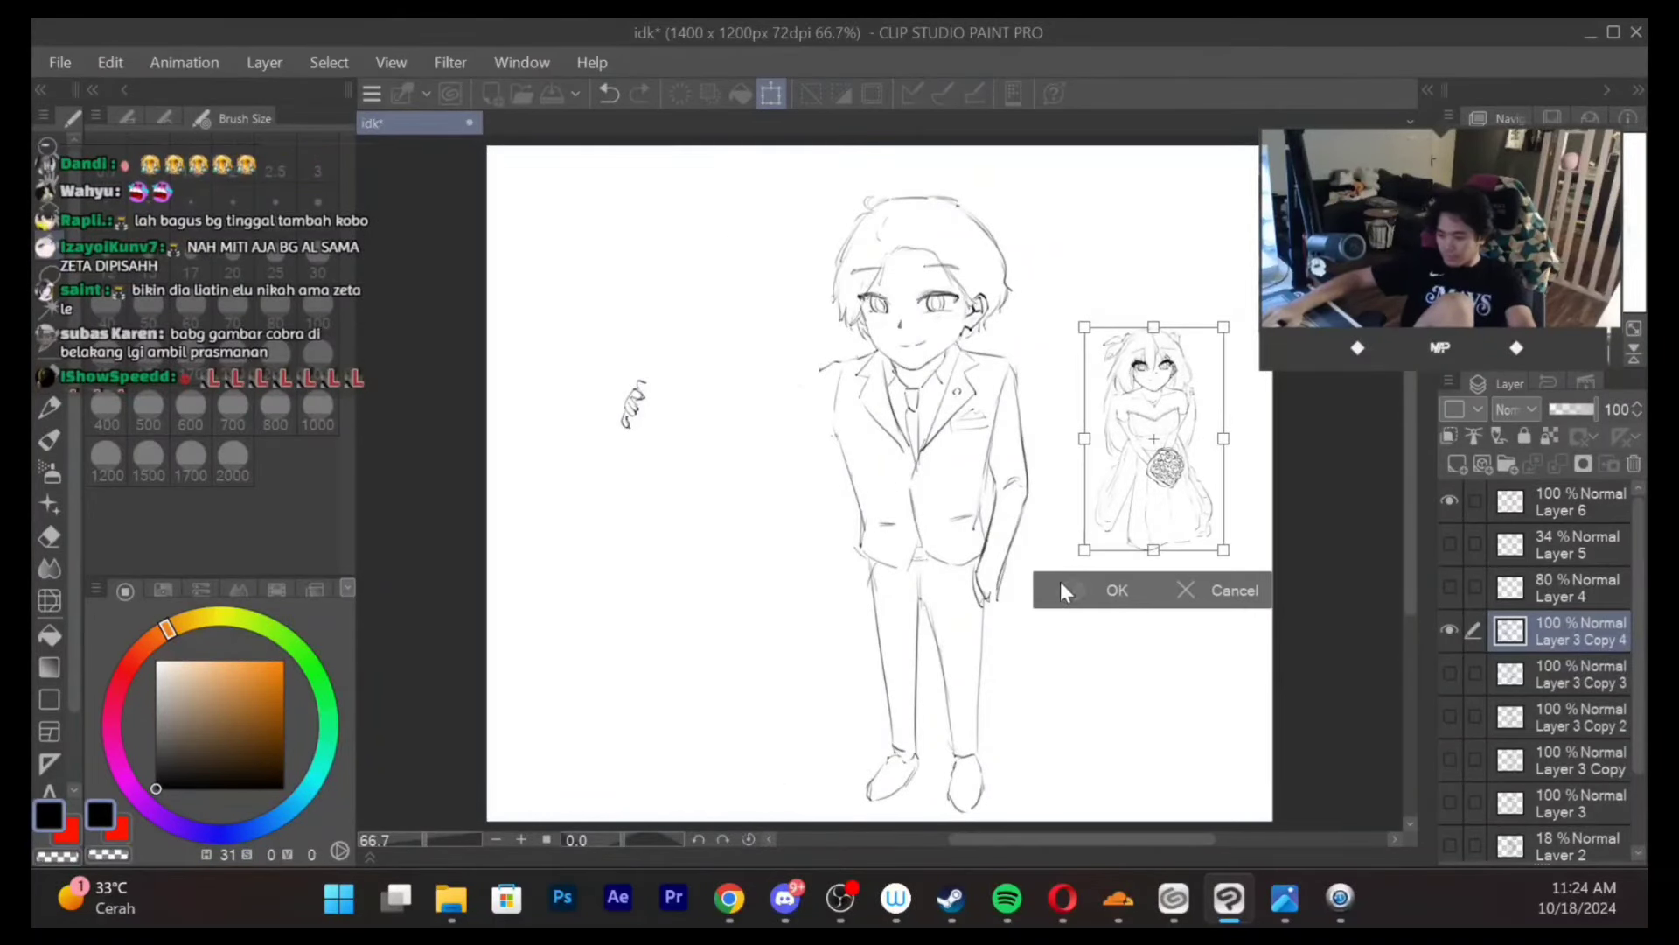
click(1065, 592)
Show the frowning bride on Layer 3 Copy 3 and place her beside the groom, opposite the small bride
click(1448, 671)
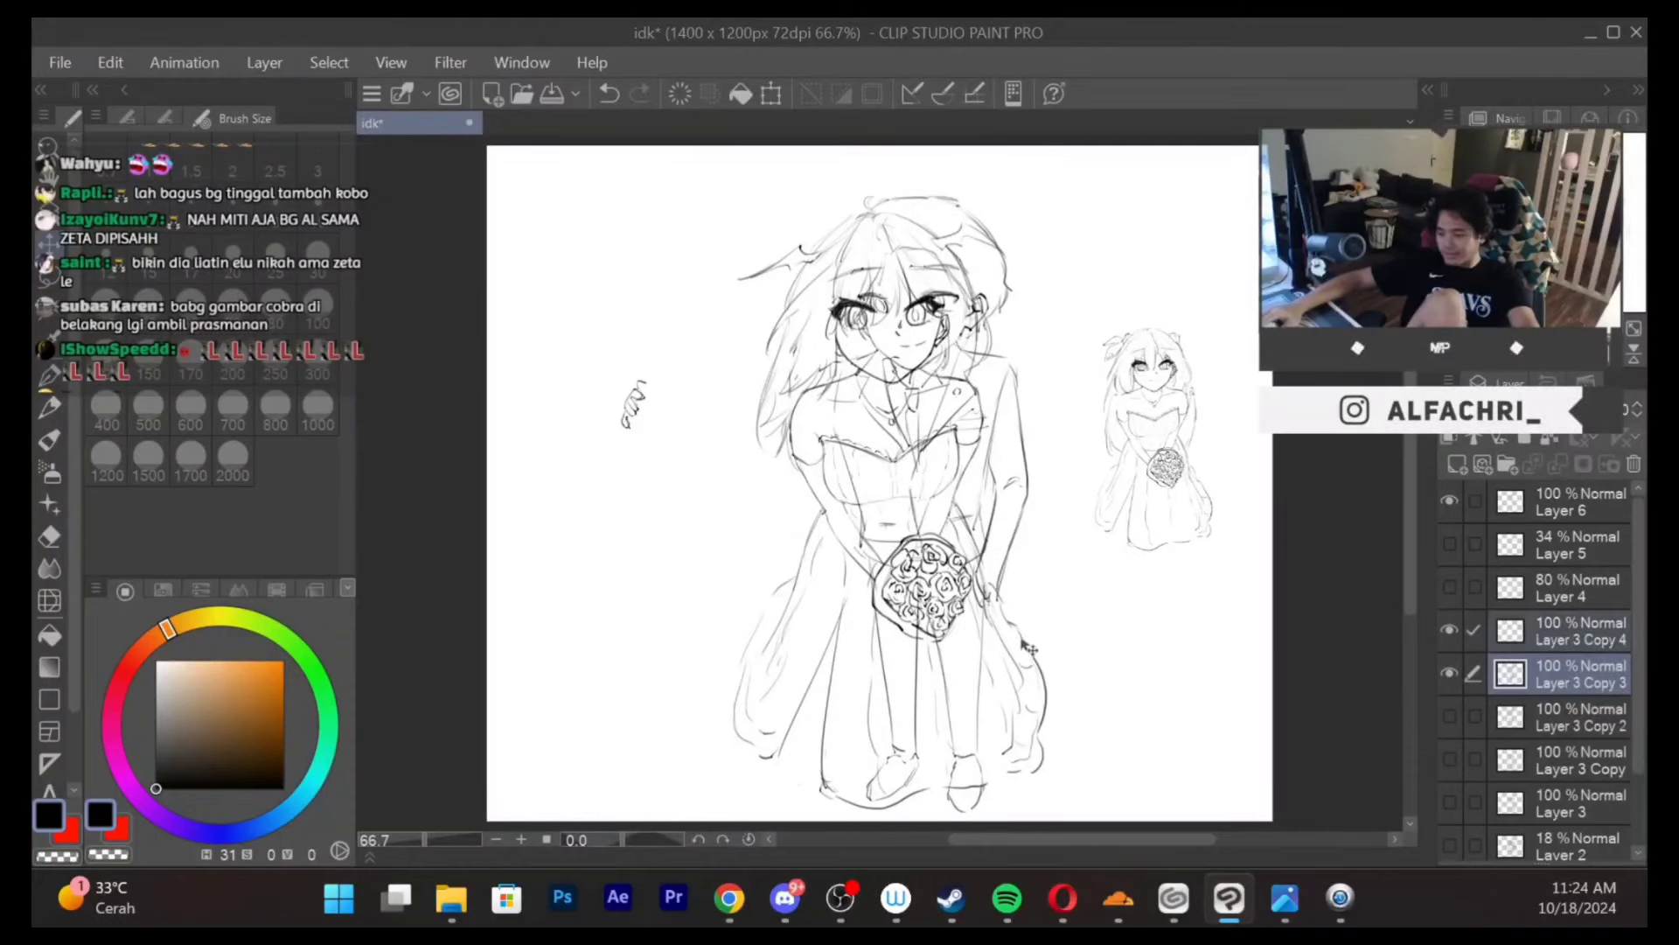
drag(956, 636, 787, 639)
key(ctrl+z)
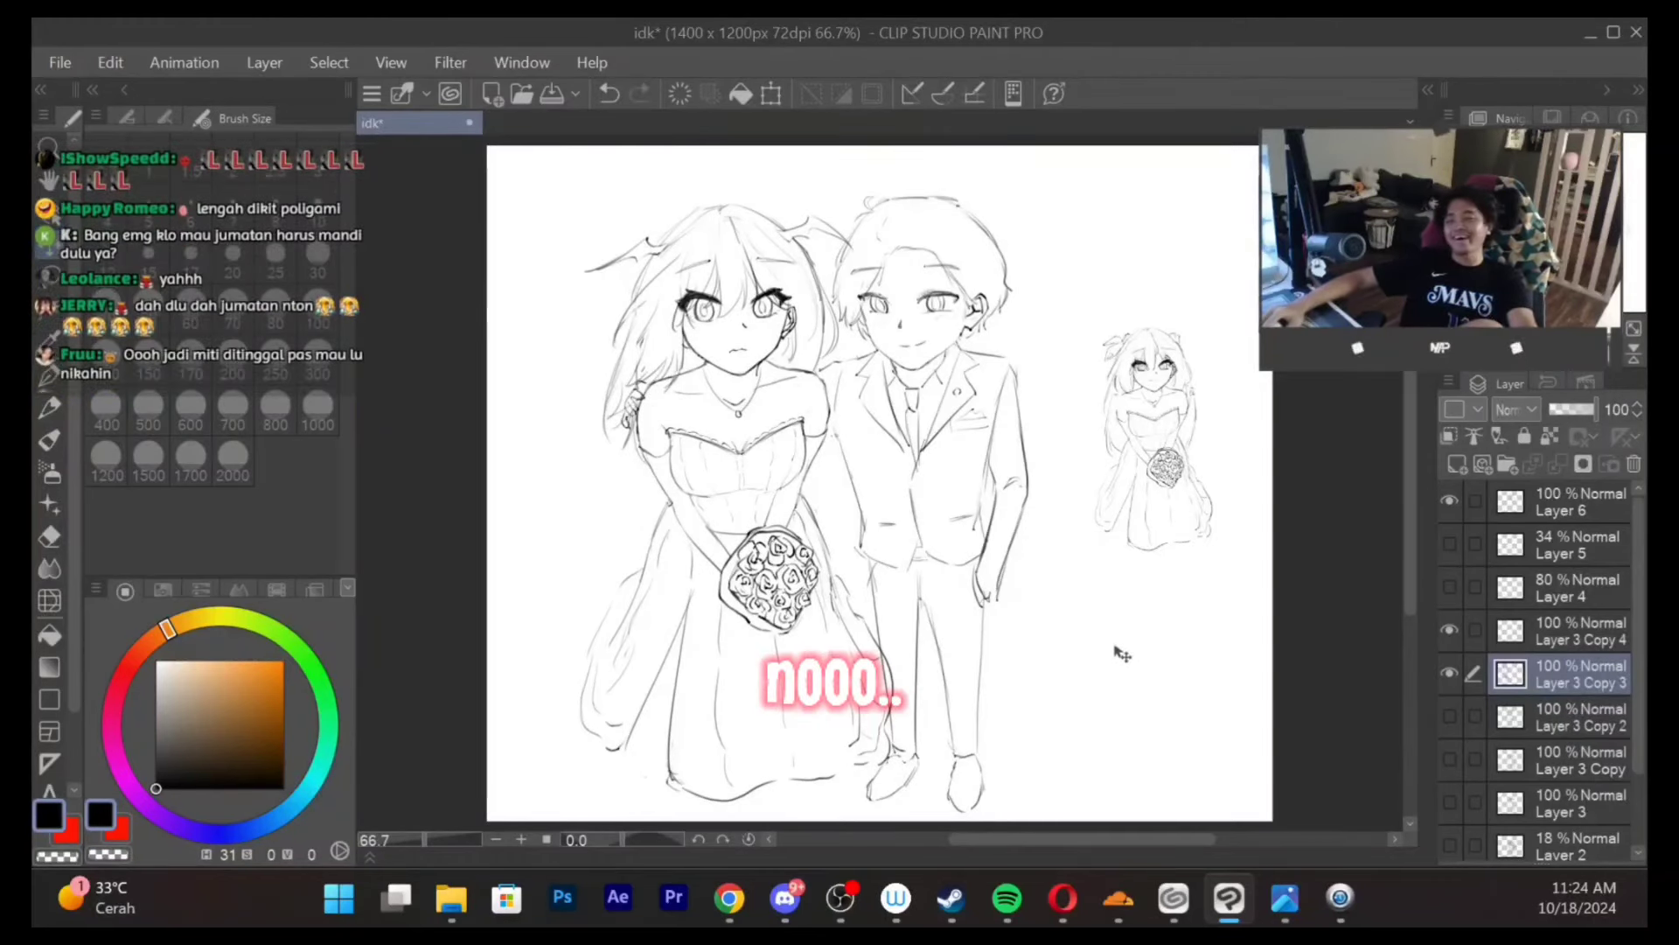
Undo the recent moves and scaling of both brides to bring back the full-size smiling bride beside the groom
key(ctrl+z)
key(ctrl+z)
key(ctrl+z)
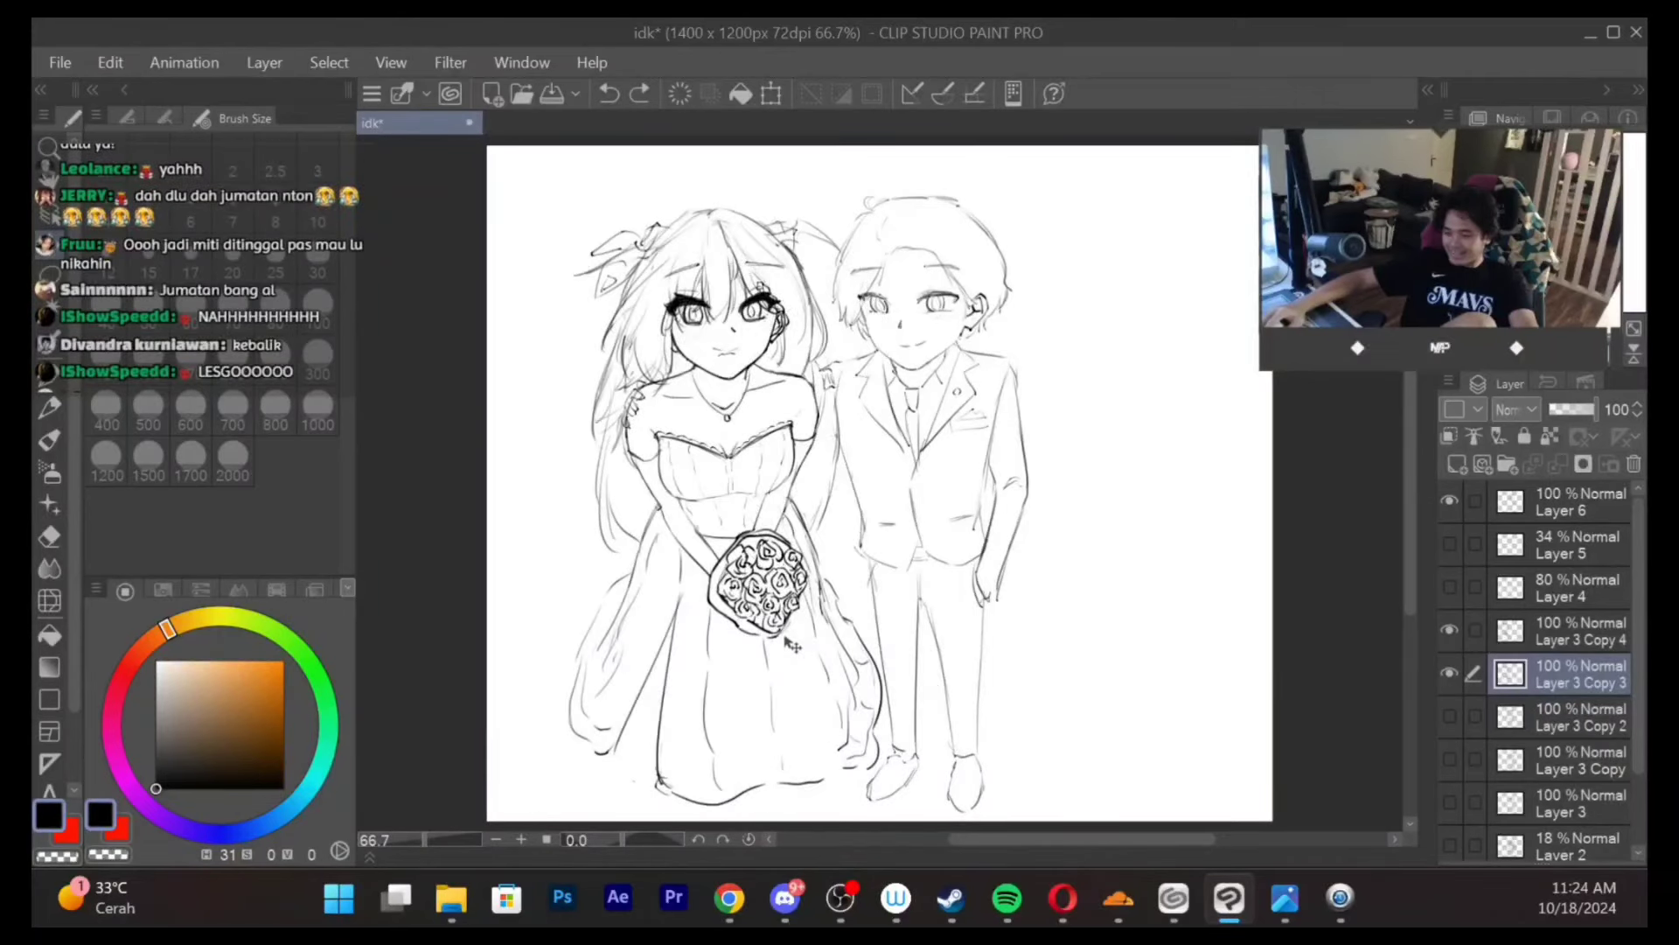
key(ctrl+z)
key(ctrl+z)
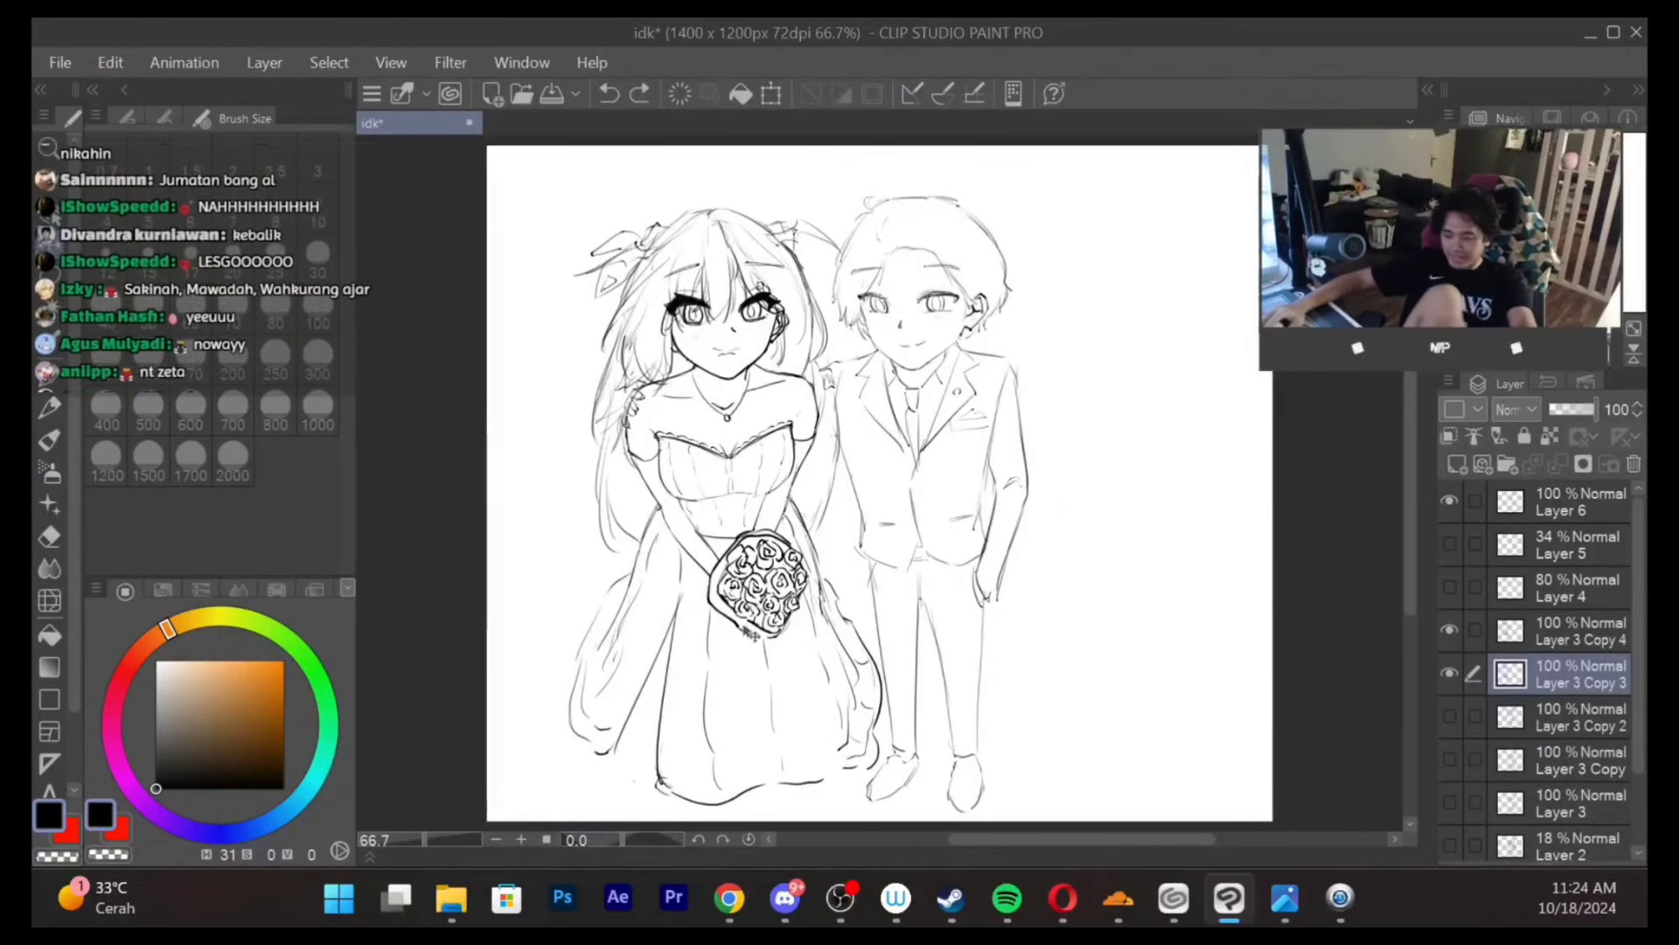
key(ctrl+y)
Try scaling the Layer 3 Copy 3 bride down to a small figure to the right of the groom
key(ctrl+t)
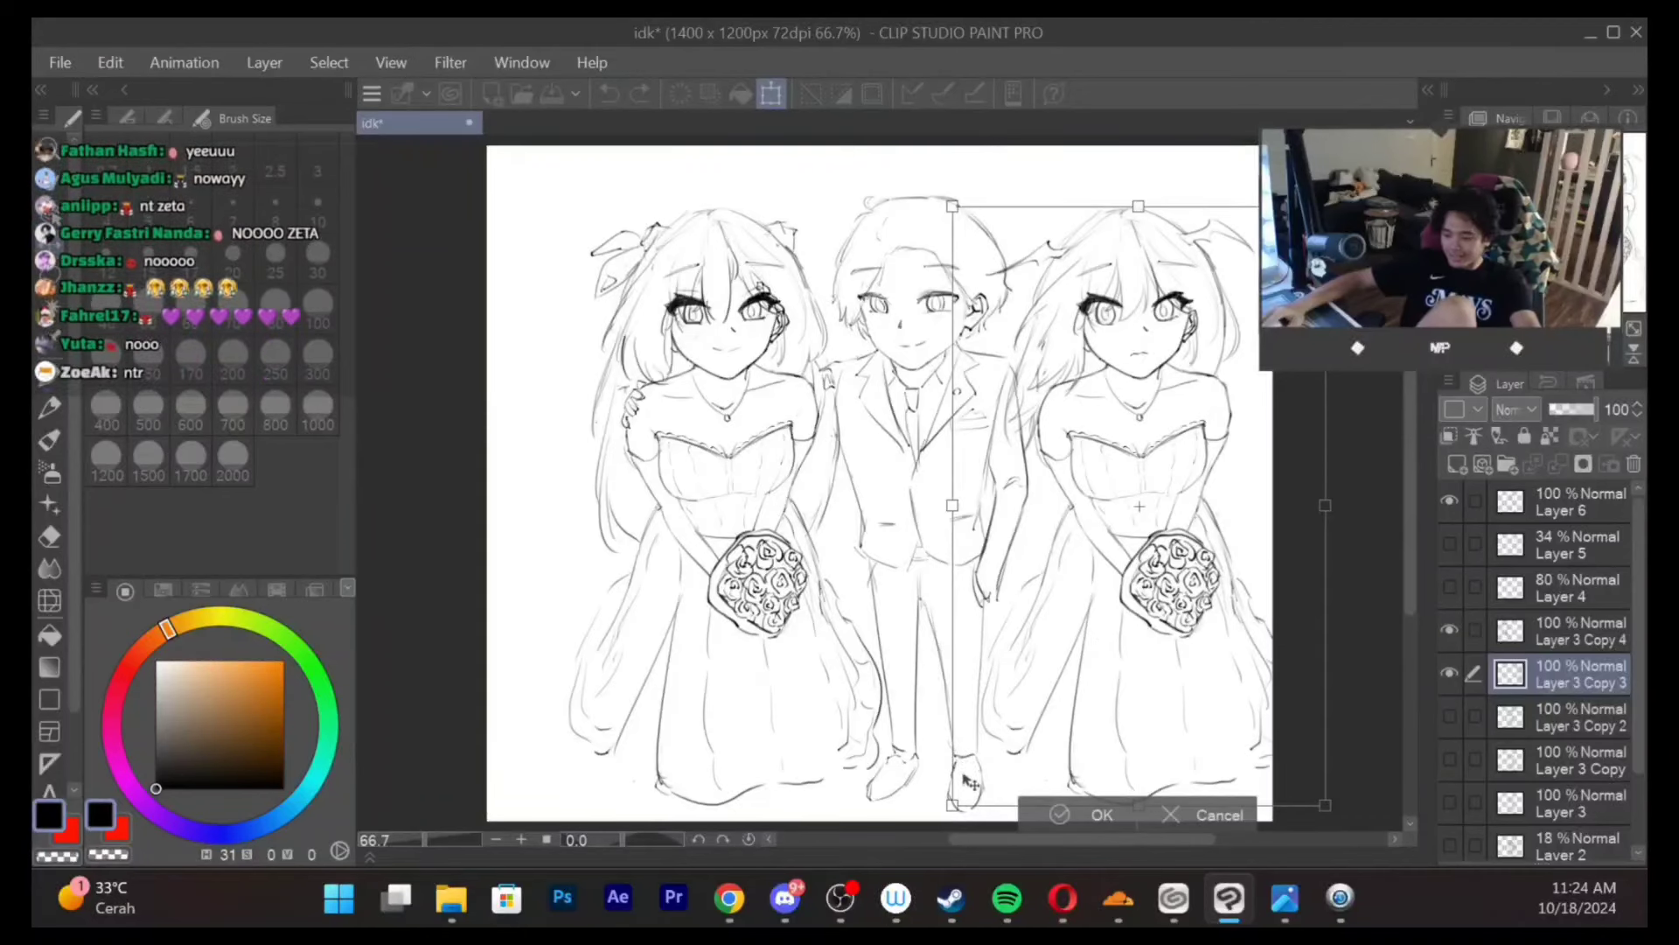
drag(953, 803, 1113, 547)
drag(1241, 497, 1166, 609)
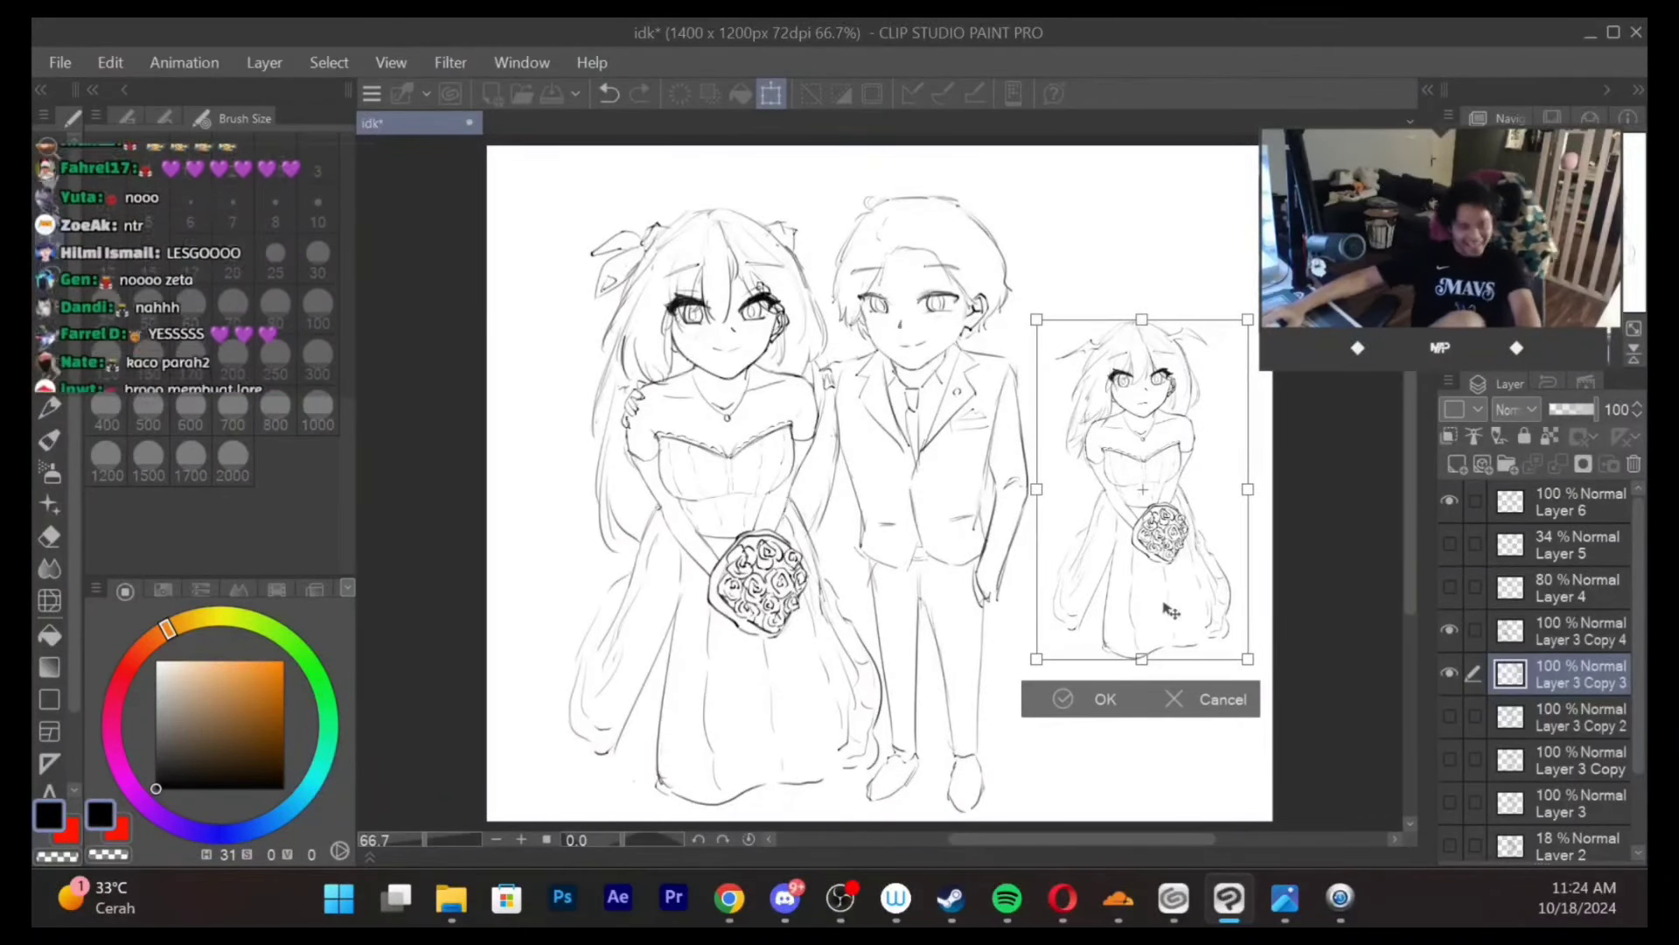
click(1221, 698)
key(ctrl+z)
key(ctrl+z)
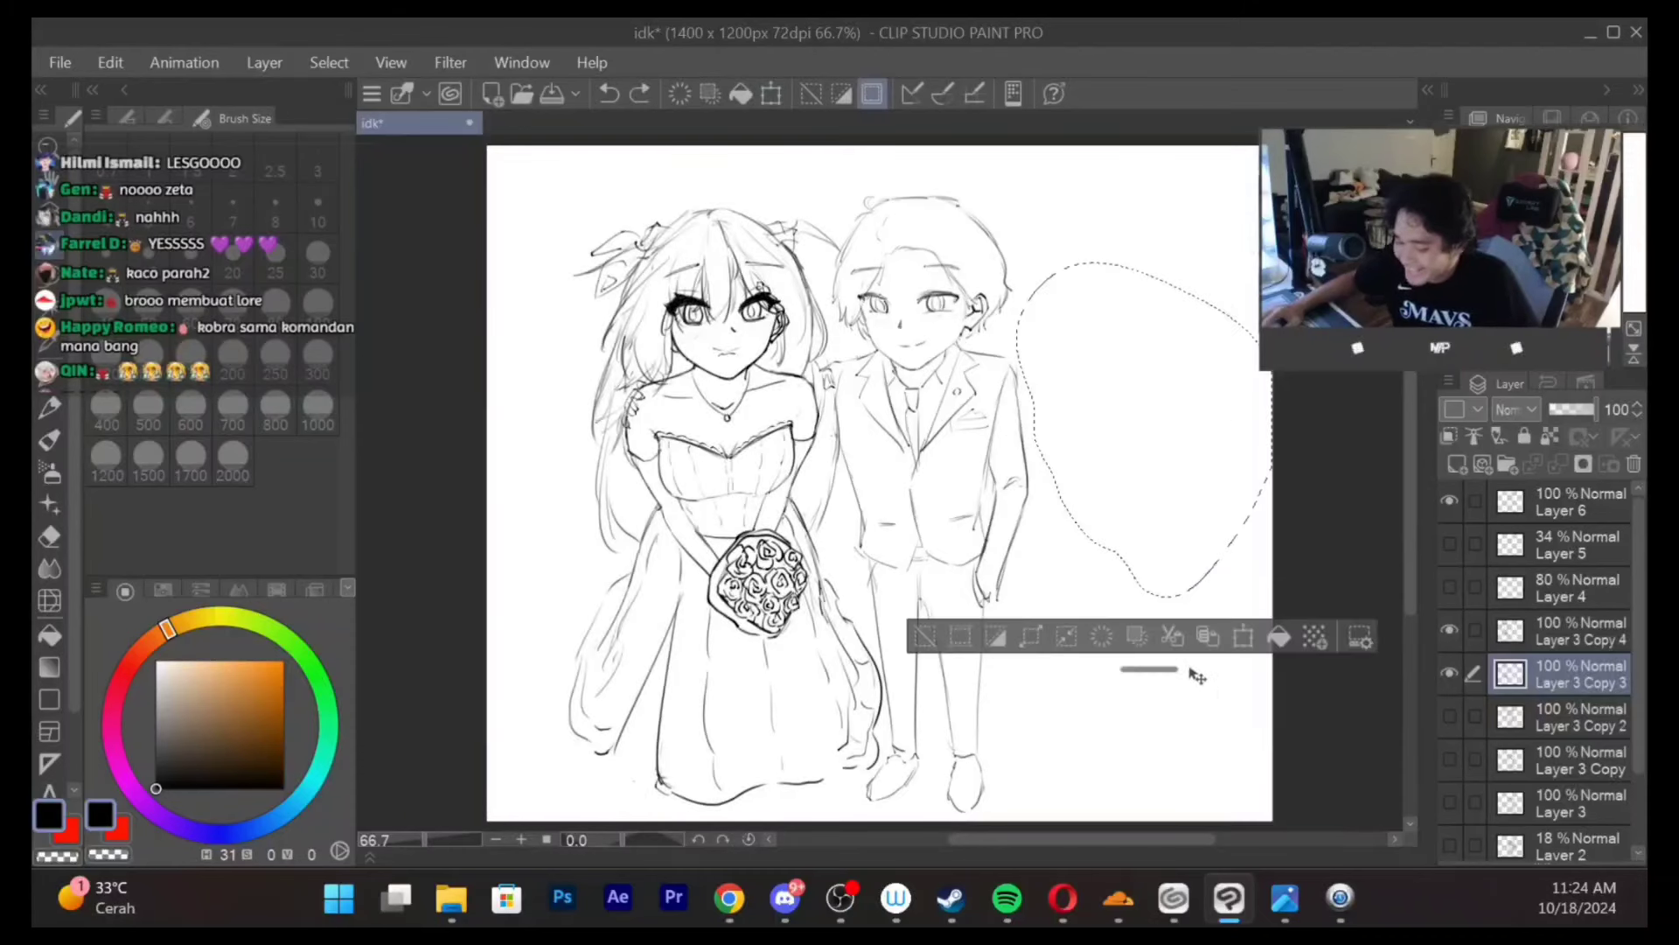
Clear the selected area beside the groom and hide the groom on Layer 6 and the smiling bride on Layer 3 Copy 4
key(Delete)
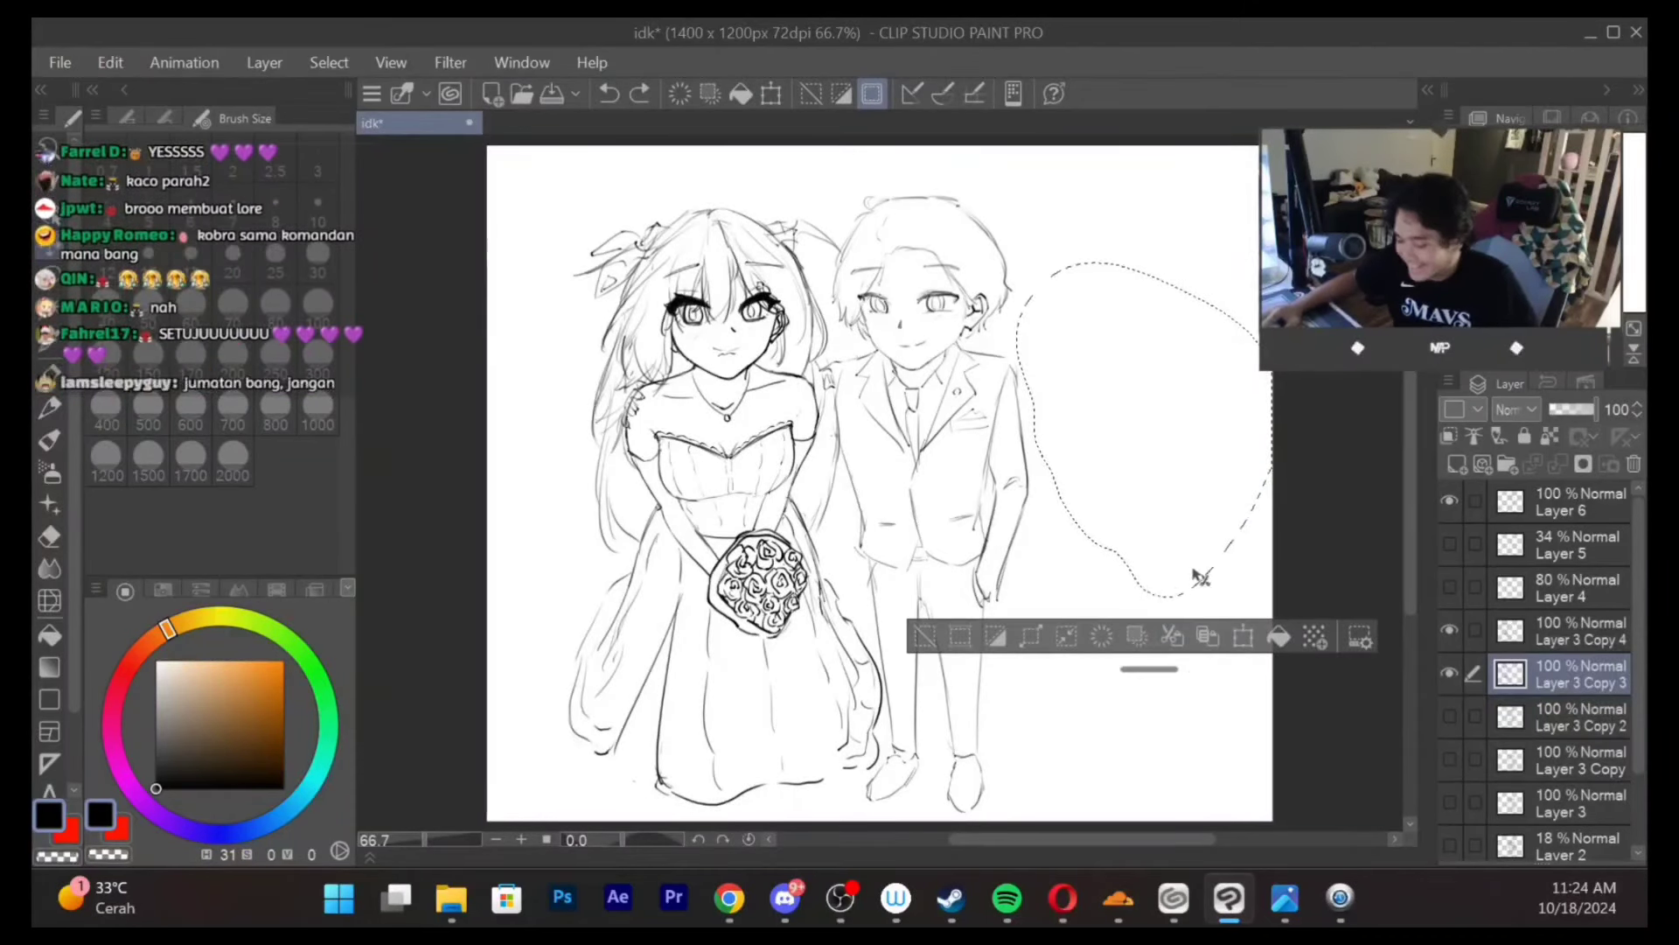
key(ctrl+d)
click(1449, 501)
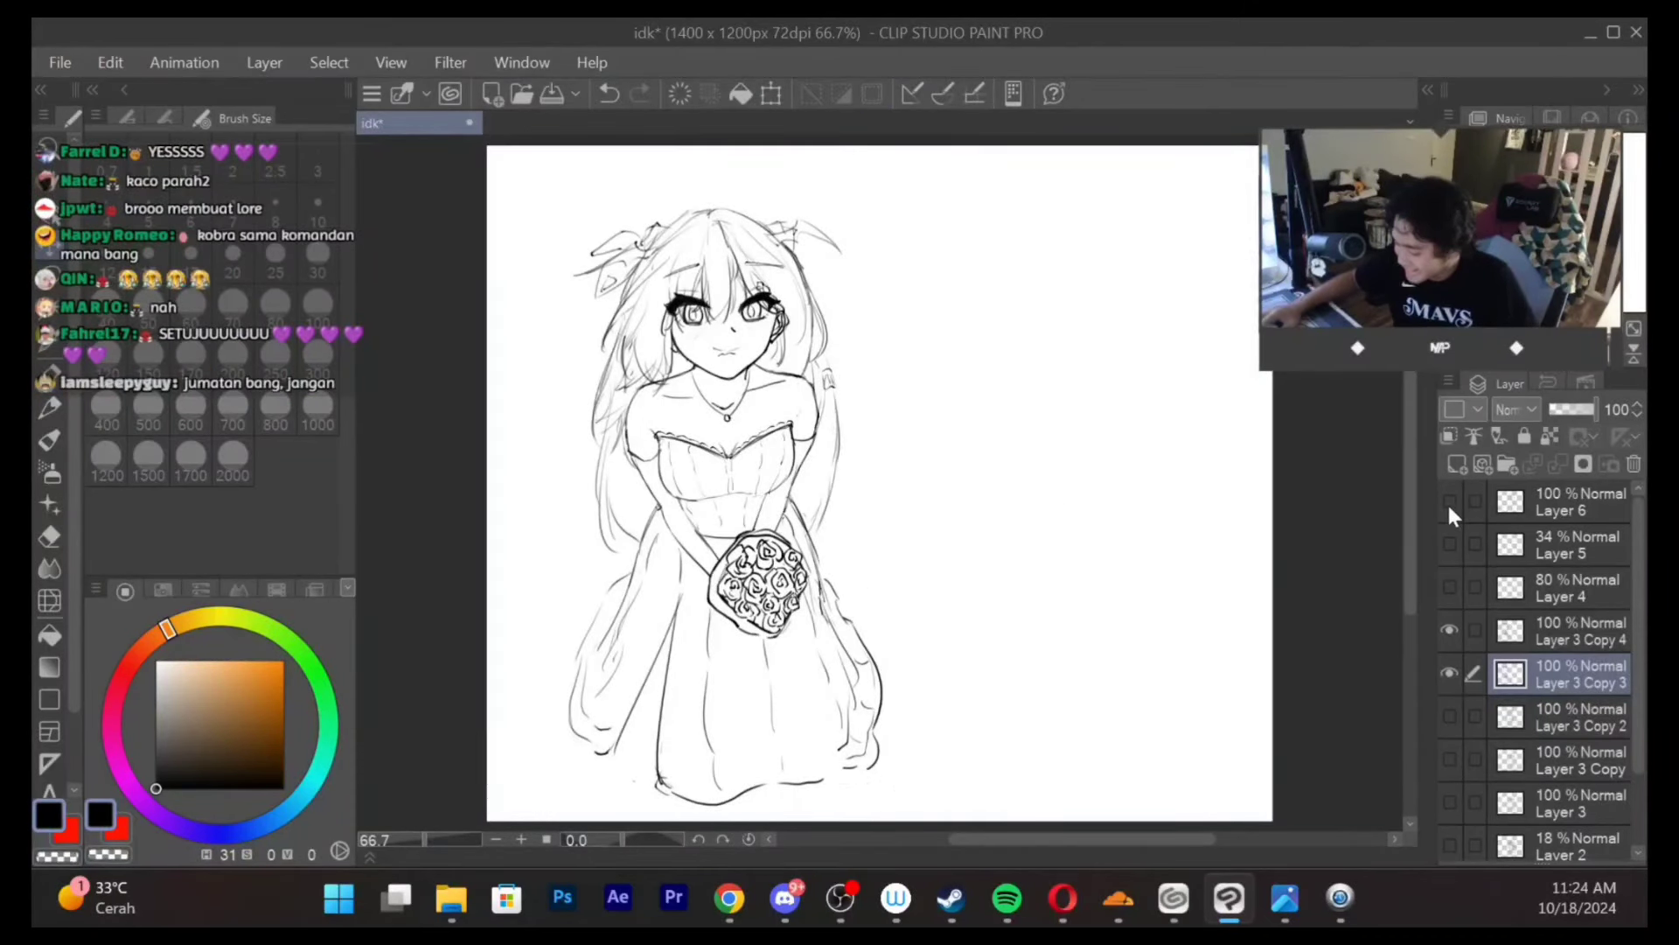
click(1451, 629)
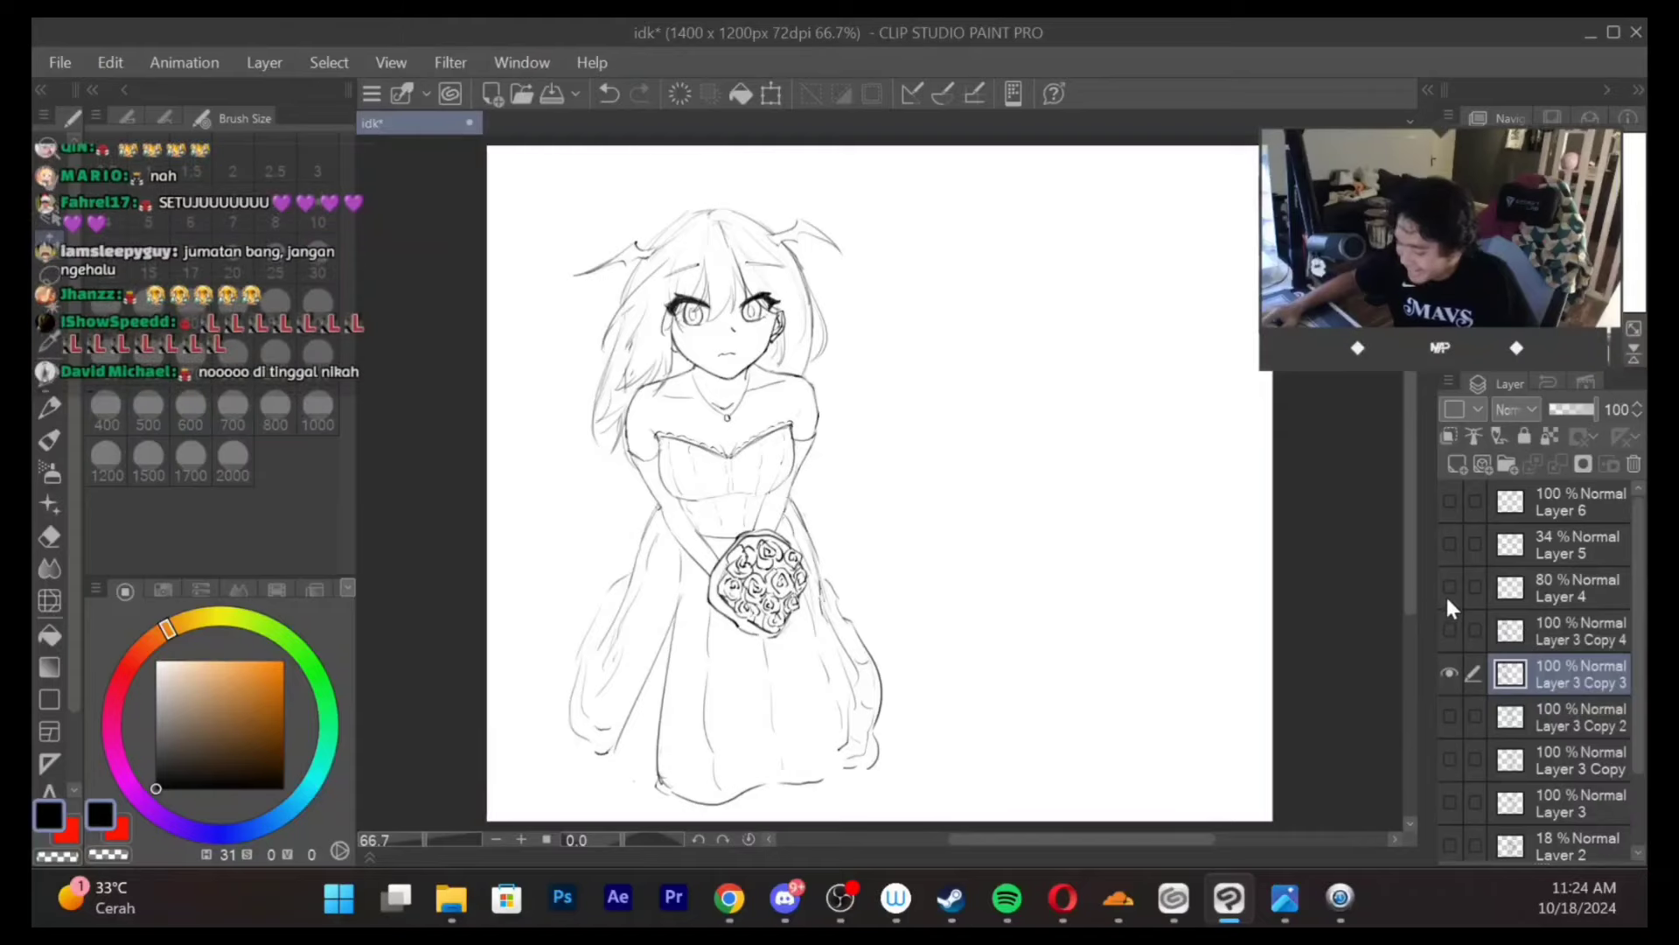
Show the Layer 4 veil and move it with the Layer 3 Copy 3 bride to the canvas centre, using Layer 3 Copy 2 as a temporary alignment guide
click(1448, 598)
ctrl+click(1536, 595)
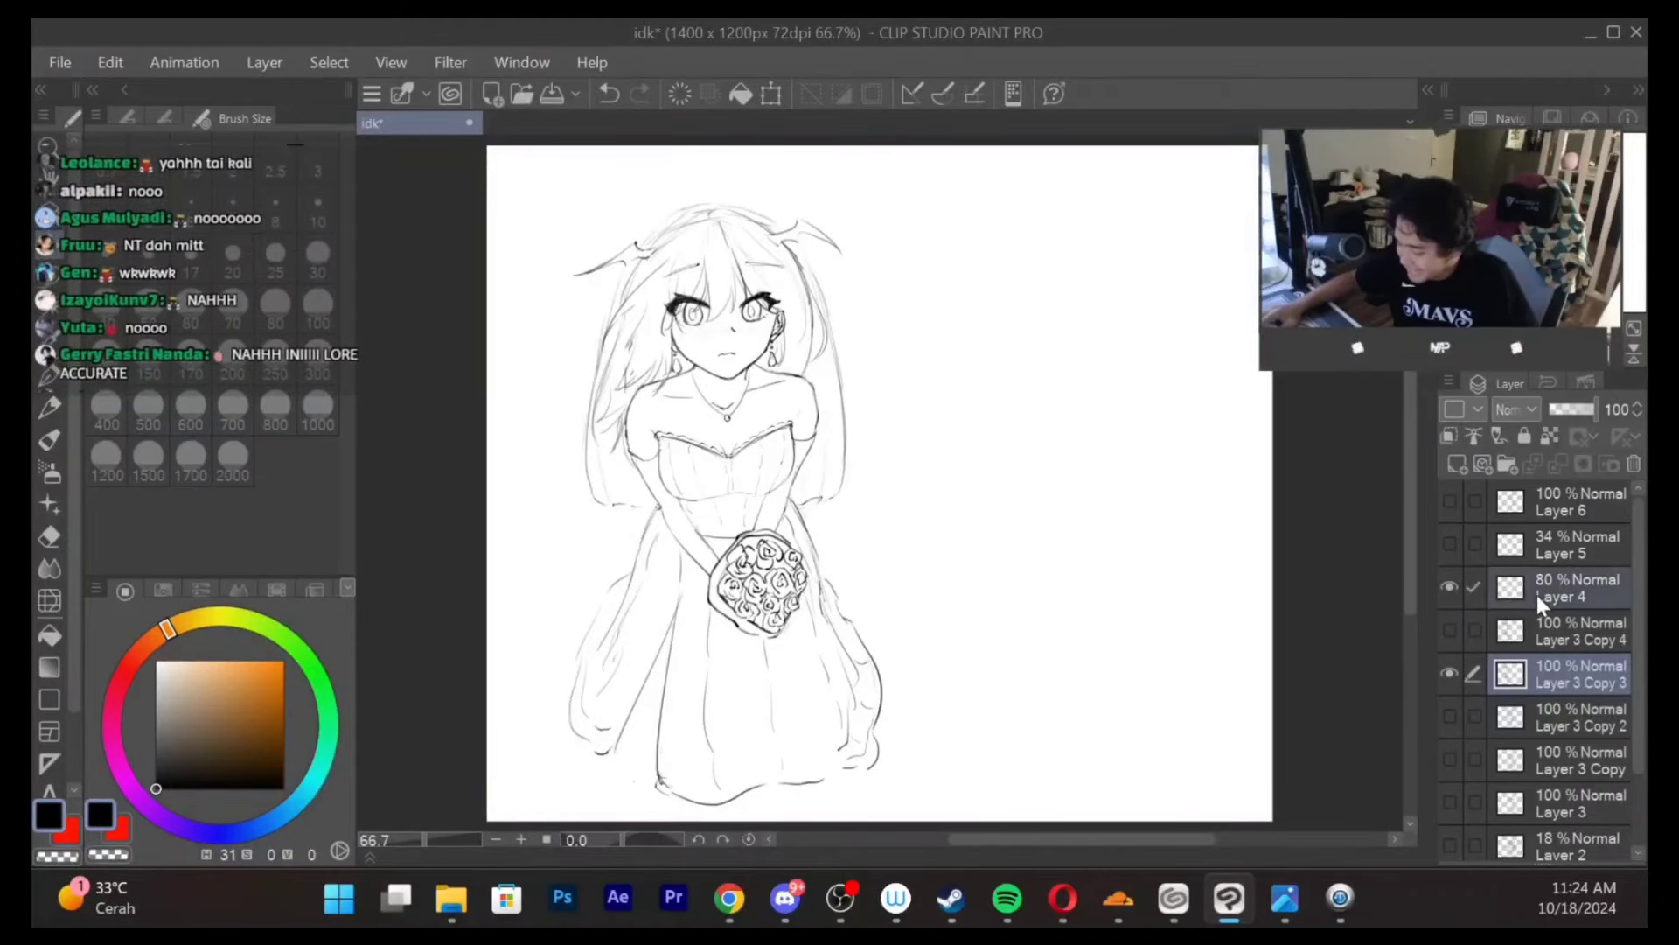
click(1448, 716)
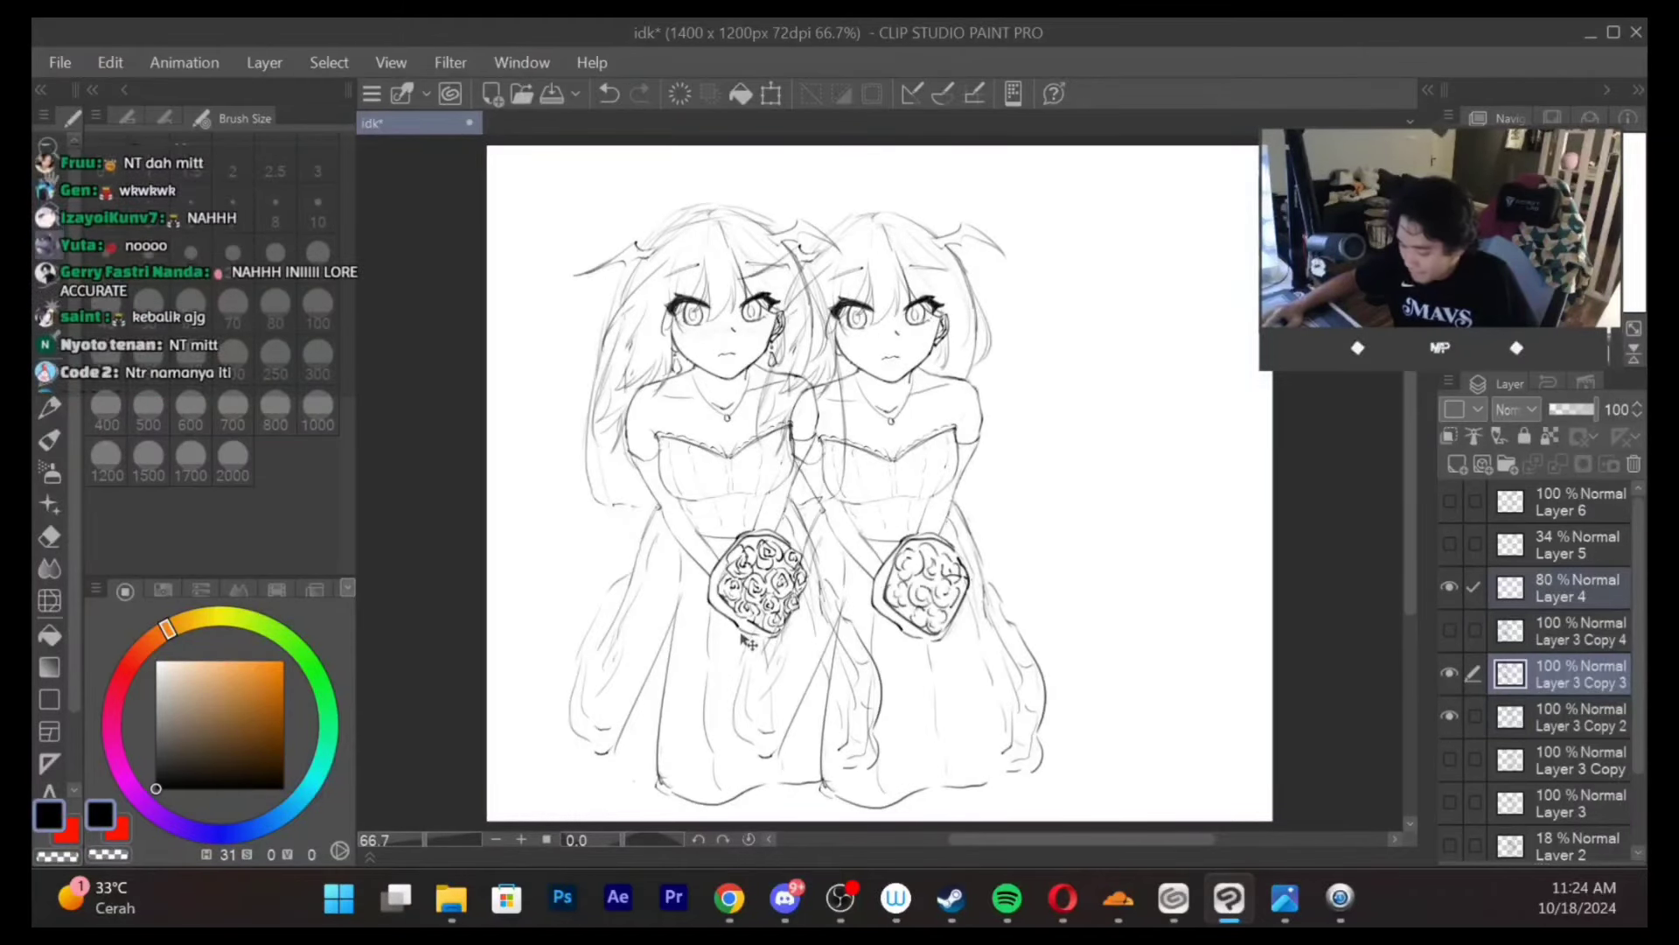
drag(742, 643, 890, 637)
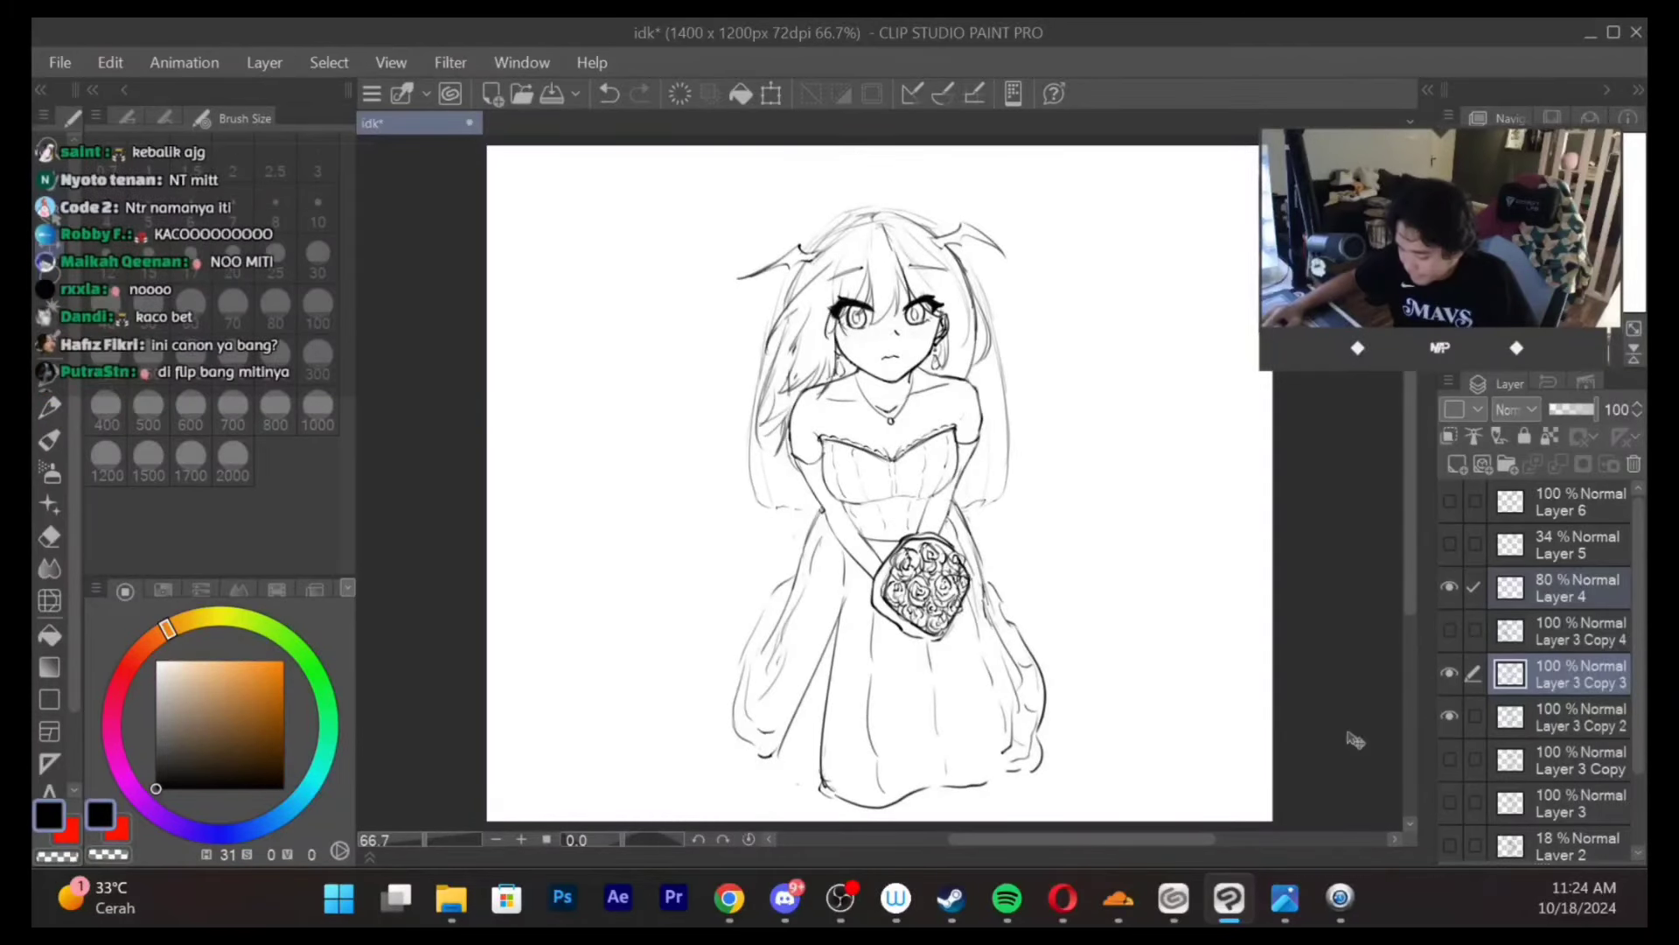
click(1449, 717)
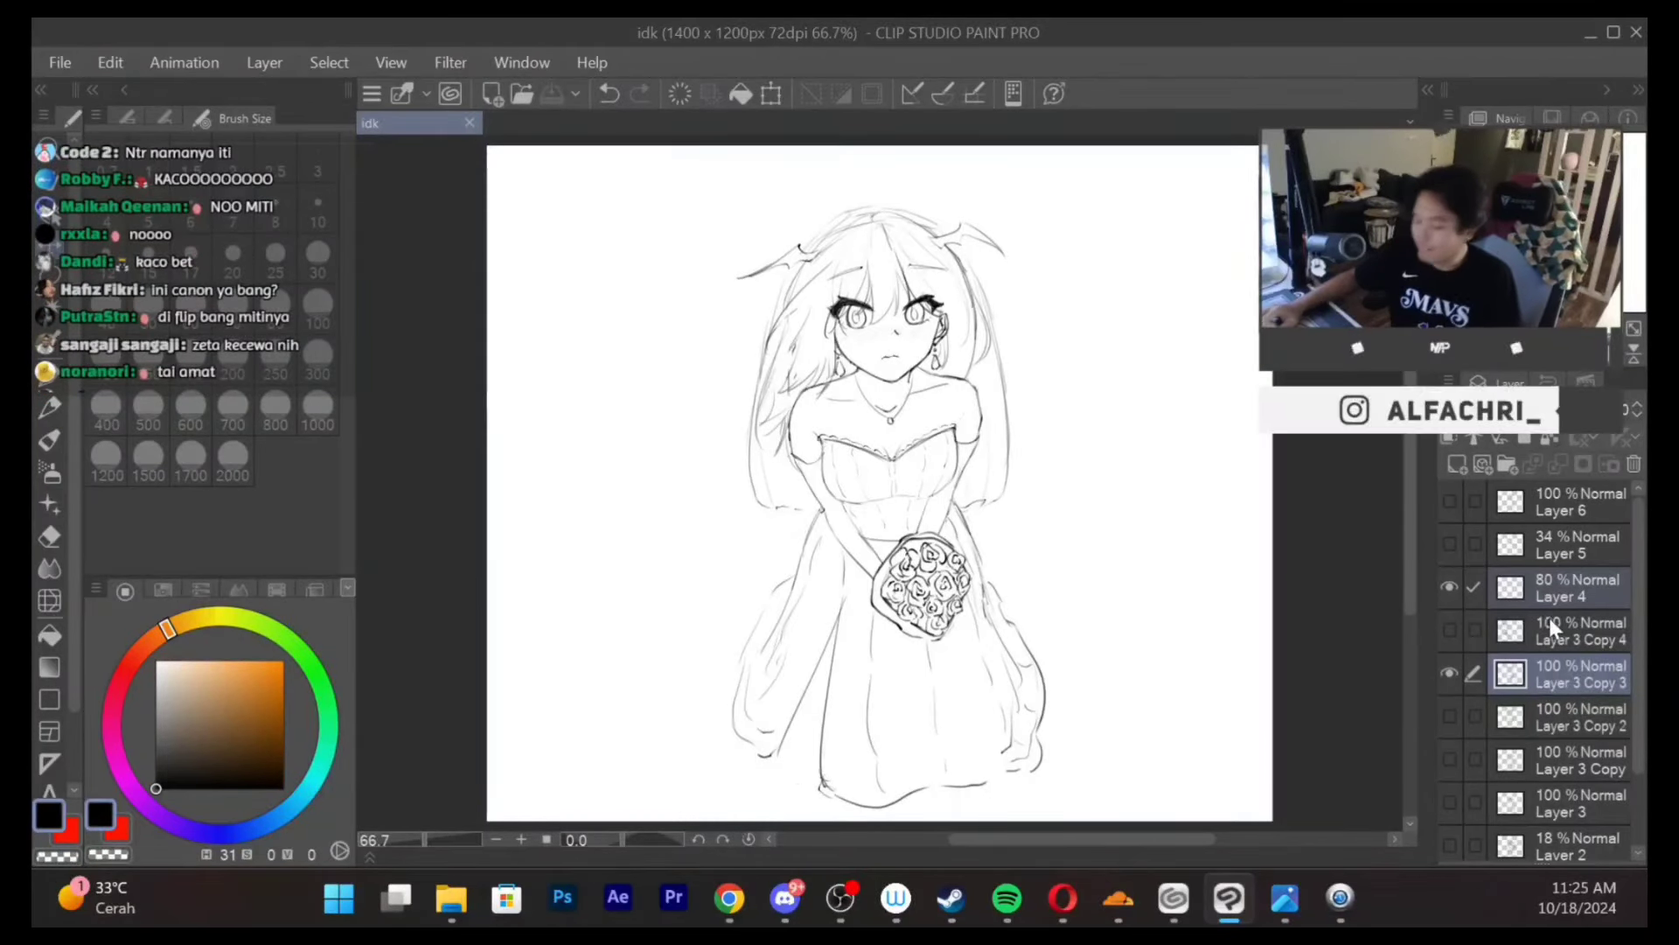
Hide Layer 4 and Layer 3 Copy 3, and view the earlier sketches on Layer 3, Layer 3 Copy and Layer 2 one at a time
click(1450, 587)
click(1447, 674)
scroll(1446, 669, down, 2)
click(1450, 701)
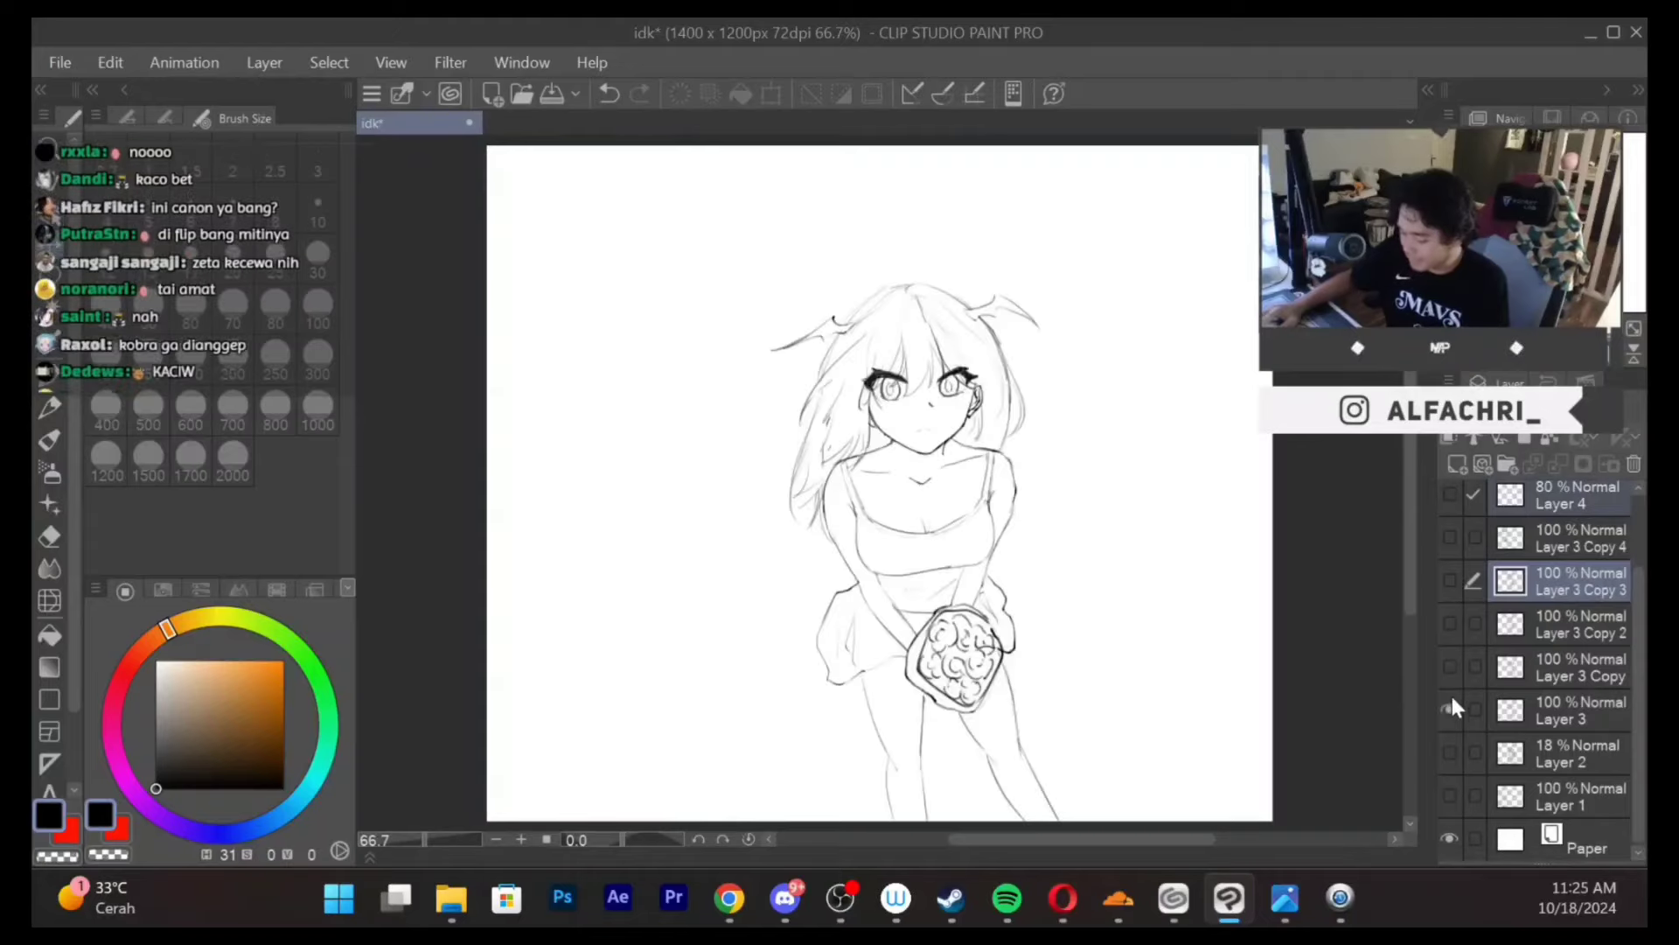
click(1450, 710)
click(1449, 670)
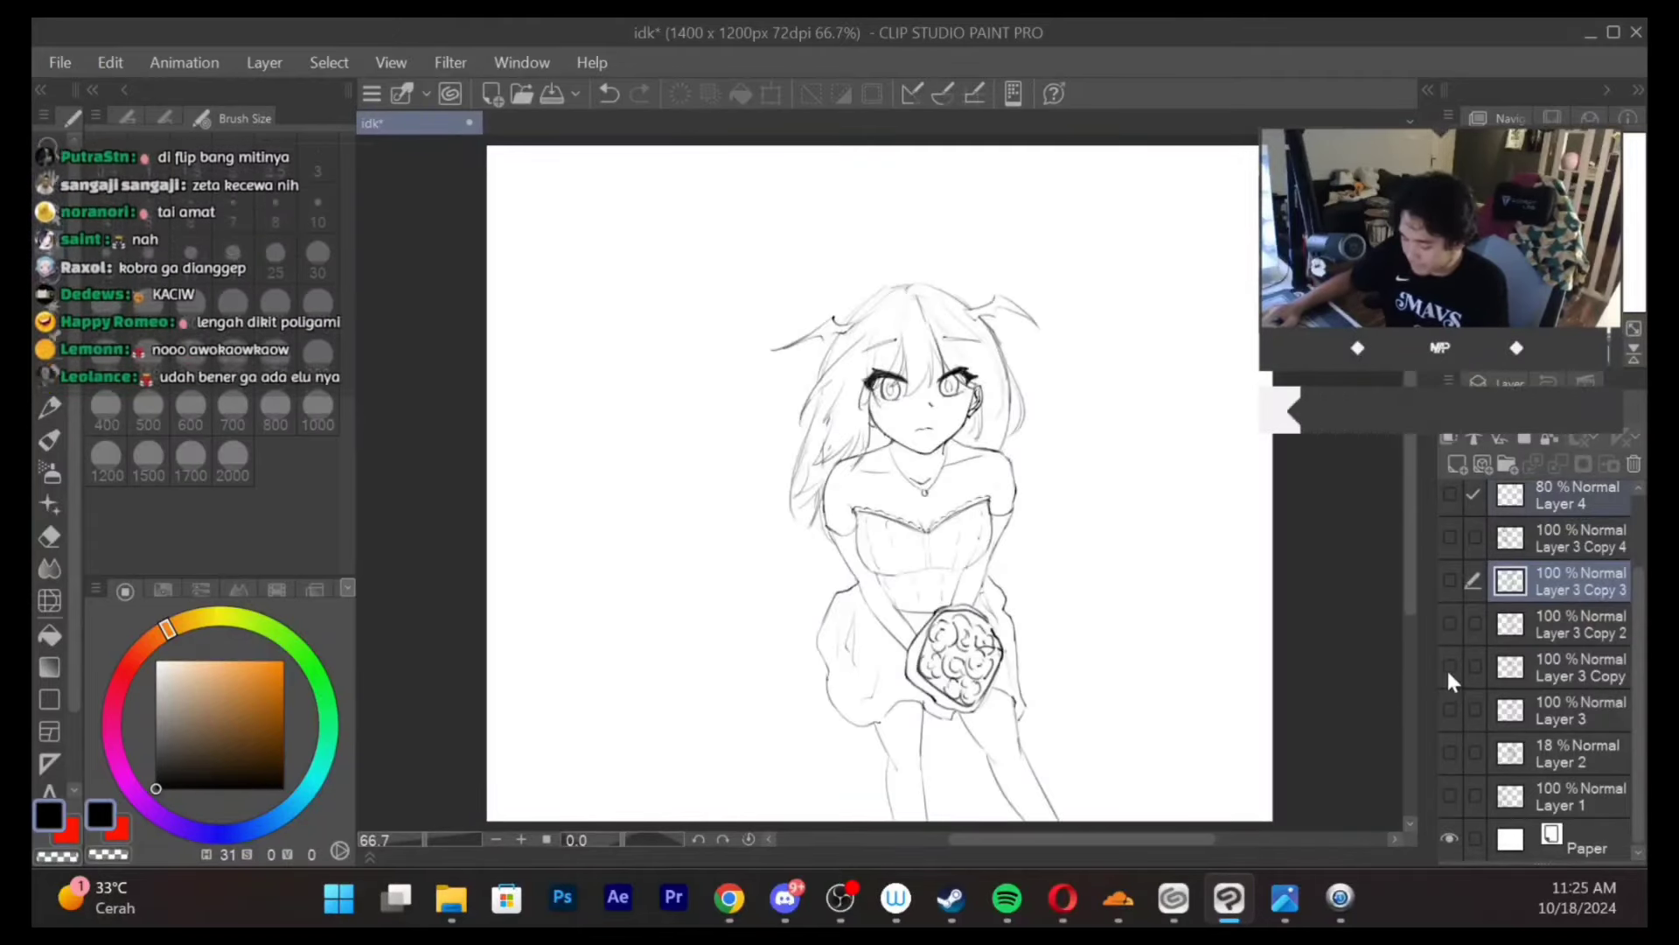
click(1447, 668)
click(1449, 753)
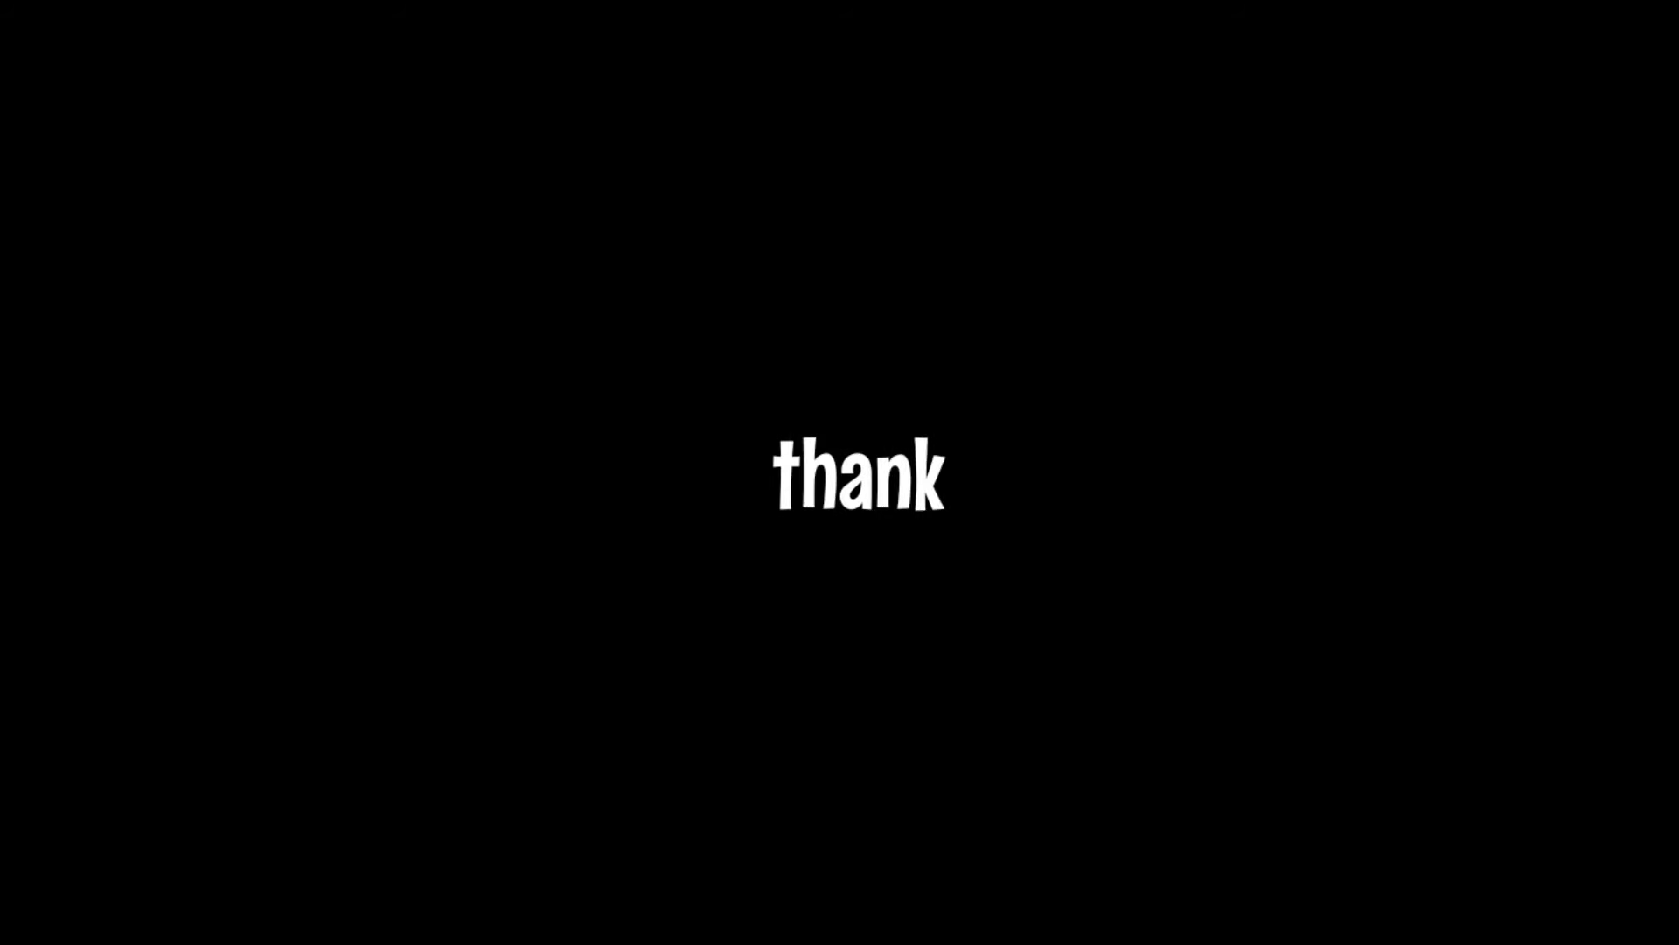